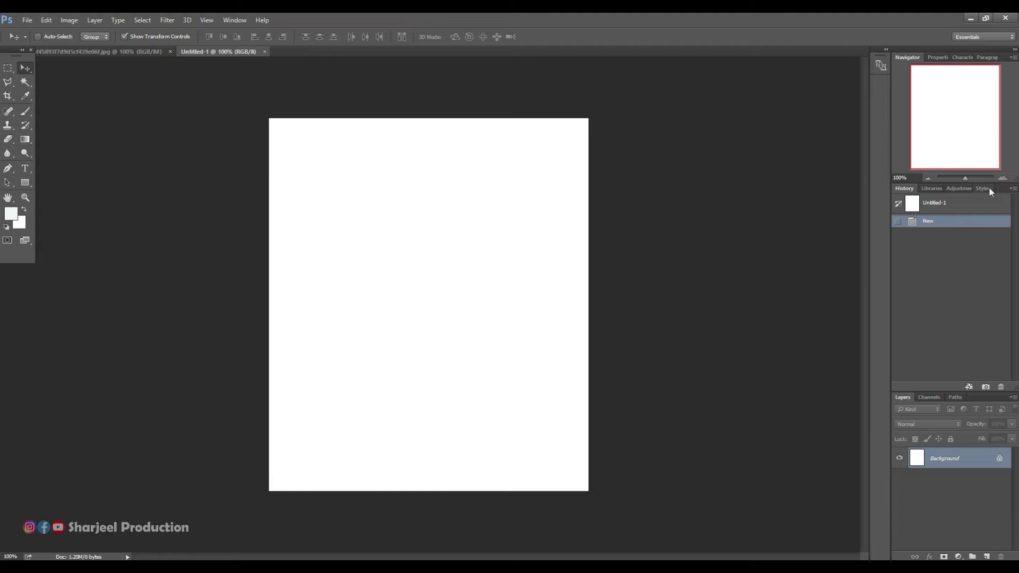
# Drag the wood-floor image into Untitled-1 and convert it to a Smart Object.
pyautogui.click(107, 52)
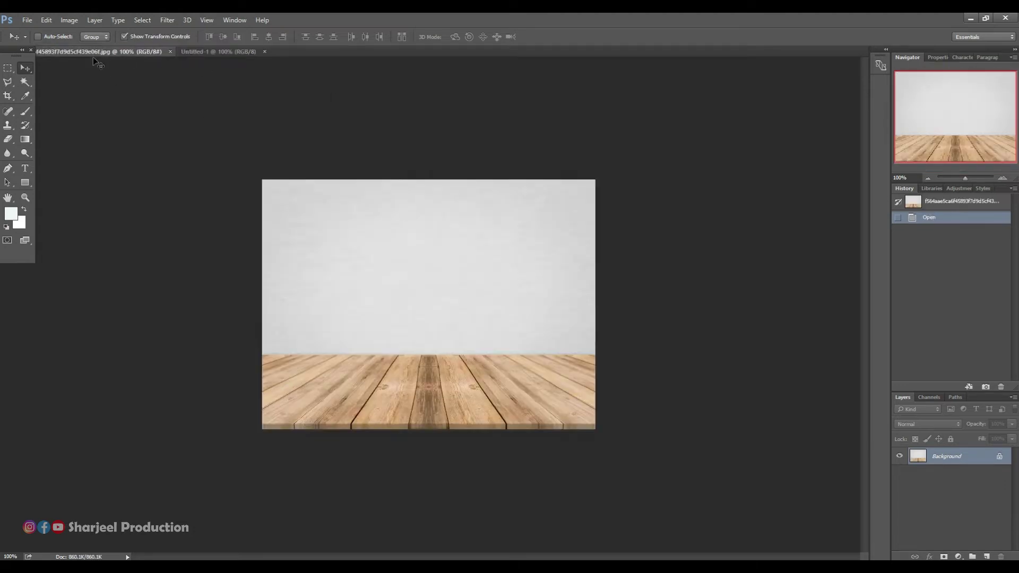
pyautogui.moveTo(476, 295); pyautogui.dragTo(409, 221)
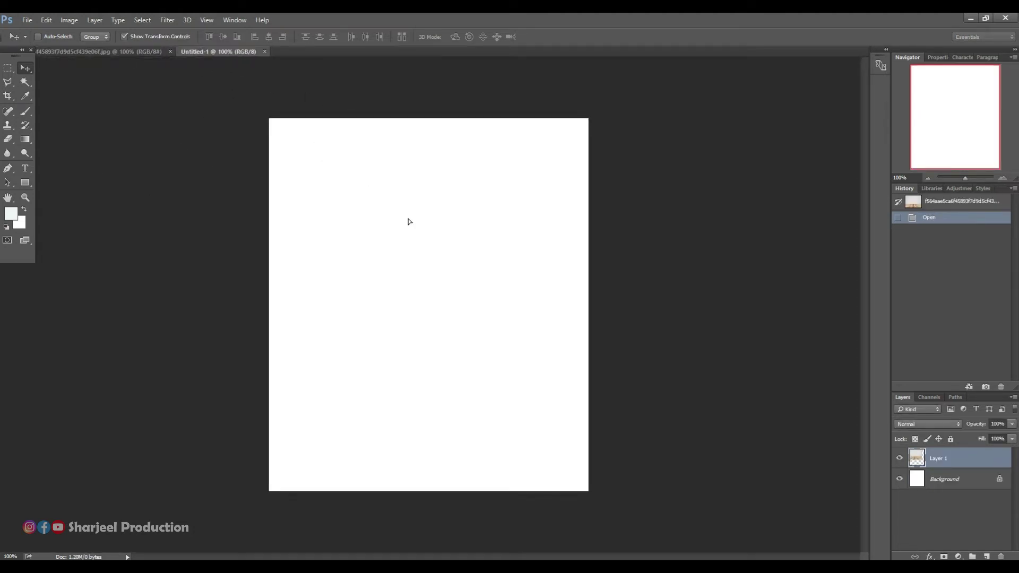
pyautogui.moveTo(452, 292); pyautogui.dragTo(469, 353)
pyautogui.rightClick(958, 456)
pyautogui.click(750, 233)
# Scale the wood backdrop to 150% with Free Transform.
pyautogui.hotkey('ctrl', 't')
pyautogui.moveTo(588, 241); pyautogui.dragTo(665, 115)
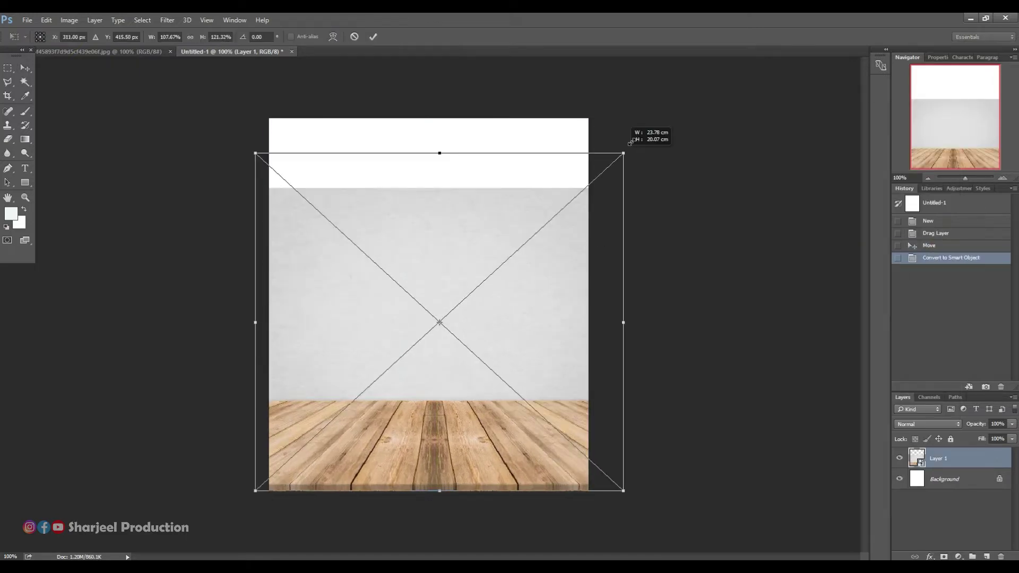
pyautogui.click(220, 37)
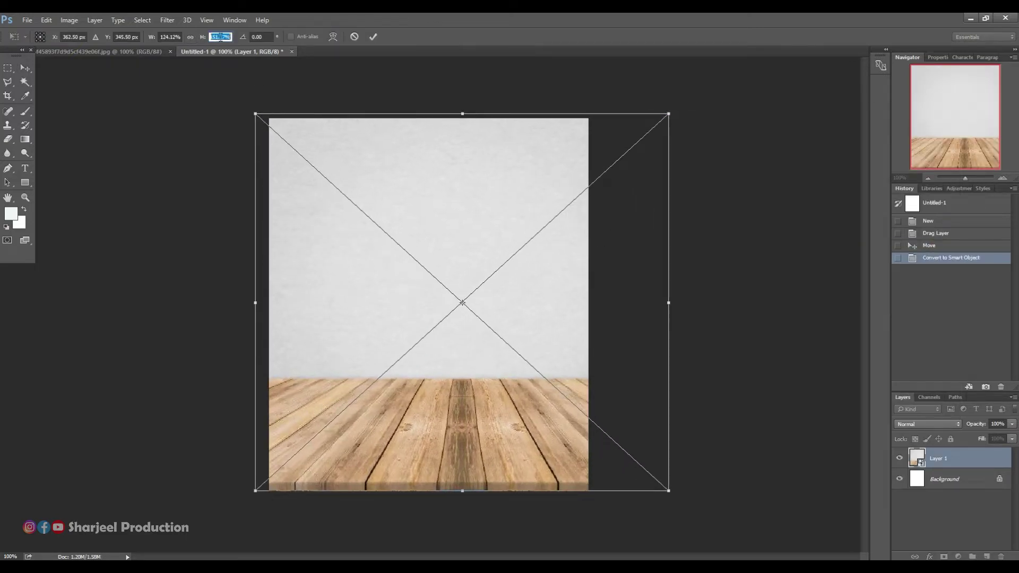
pyautogui.write('15')
pyautogui.click(170, 37)
pyautogui.write('150')
pyautogui.press('Return')
pyautogui.press('Return')
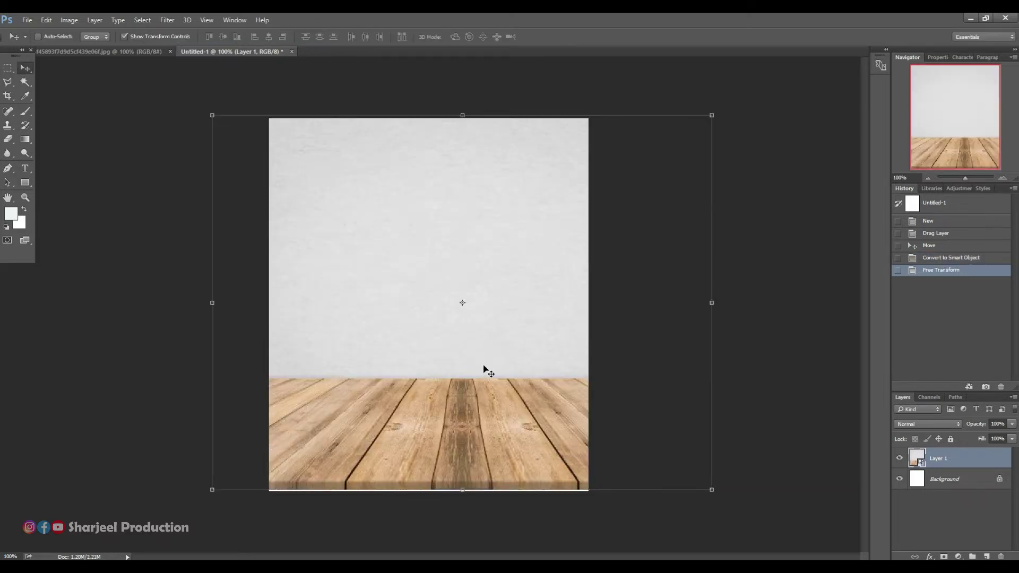
# Nudge the wood backdrop with arrow keys so it fills the canvas.
pyautogui.moveTo(480, 366); pyautogui.dragTo(482, 369)
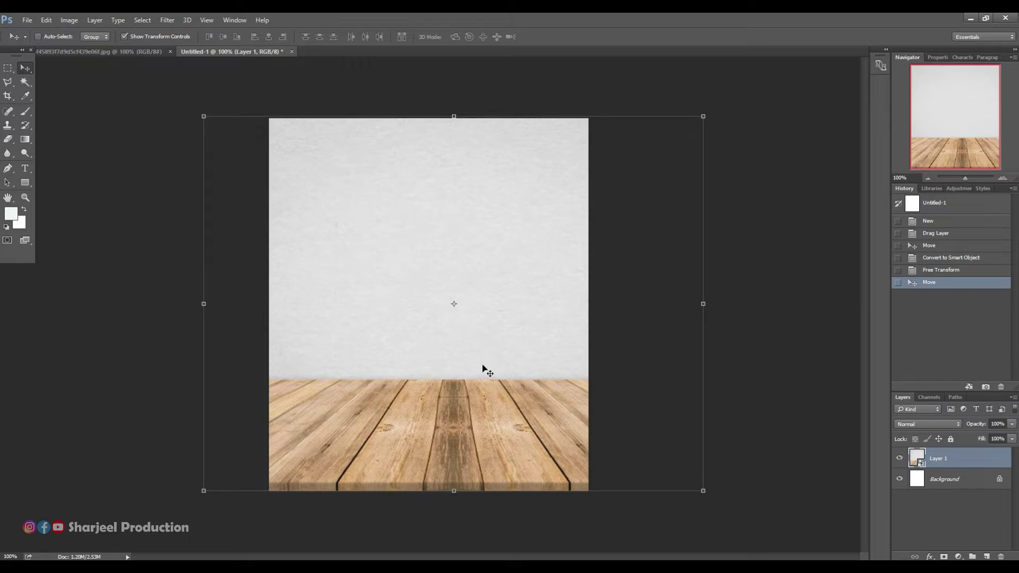
pyautogui.press('Left')
pyautogui.press('Left')
pyautogui.press('Left')
pyautogui.press('Left')
pyautogui.press('Left')
pyautogui.press('Left')
pyautogui.press('Left')
pyautogui.press('Left')
pyautogui.press('Left')
pyautogui.press('Left')
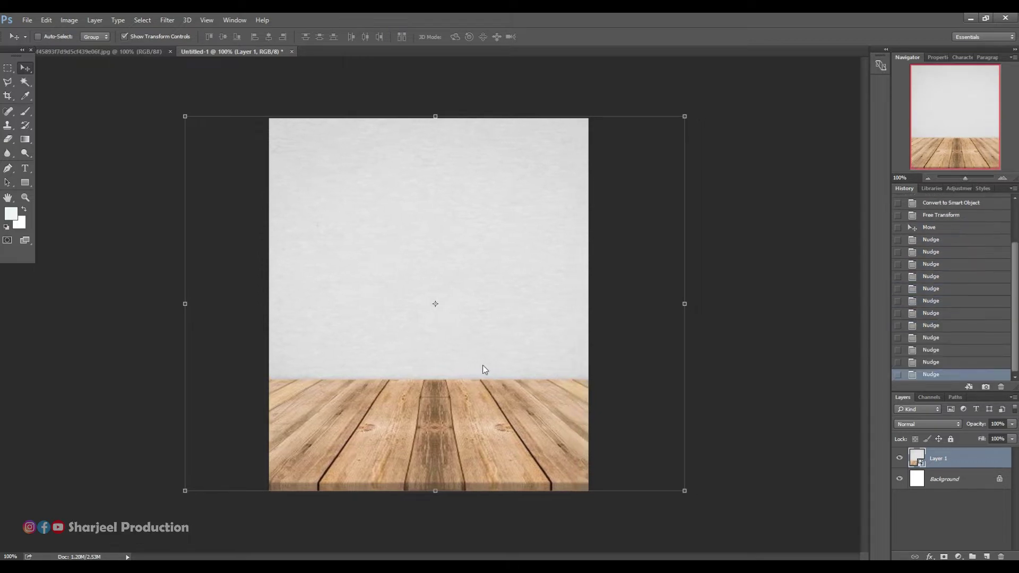
pyautogui.press('Right')
pyautogui.press('Right')
pyautogui.press('Right')
pyautogui.press('Right')
pyautogui.press('Right')
pyautogui.press('Right')
pyautogui.press('Right')
pyautogui.press('Right')
pyautogui.press('Right')
pyautogui.press('Right')
pyautogui.press('Right')
pyautogui.press('Right')
pyautogui.press('Right')
pyautogui.press('Right')
pyautogui.press('Right')
pyautogui.press('Right')
pyautogui.press('Right')
pyautogui.press('Right')
pyautogui.press('Right')
pyautogui.press('Right')
pyautogui.press('Right')
pyautogui.press('Right')
pyautogui.press('Right')
pyautogui.press('Right')
pyautogui.press('Right')
pyautogui.press('Right')
pyautogui.press('Right')
pyautogui.press('Right')
pyautogui.press('Right')
pyautogui.press('Right')
pyautogui.press('Right')
pyautogui.press('Right')
pyautogui.press('Right')
pyautogui.press('Right')
pyautogui.press('Right')
pyautogui.press('Right')
pyautogui.press('Right')
pyautogui.press('Right')
pyautogui.press('Right')
pyautogui.press('Right')
pyautogui.press('Right')
pyautogui.press('Right')
pyautogui.press('Right')
pyautogui.press('Left')
pyautogui.press('Left')
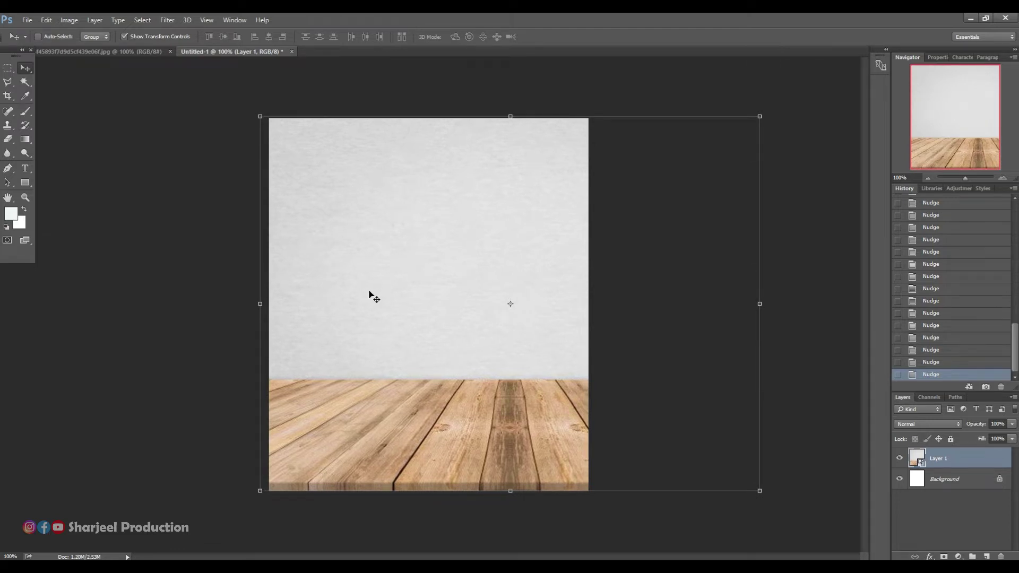
pyautogui.click(26, 20)
# Open the dates PNG and place it on the wooden floor toward the lower right.
pyautogui.click(42, 45)
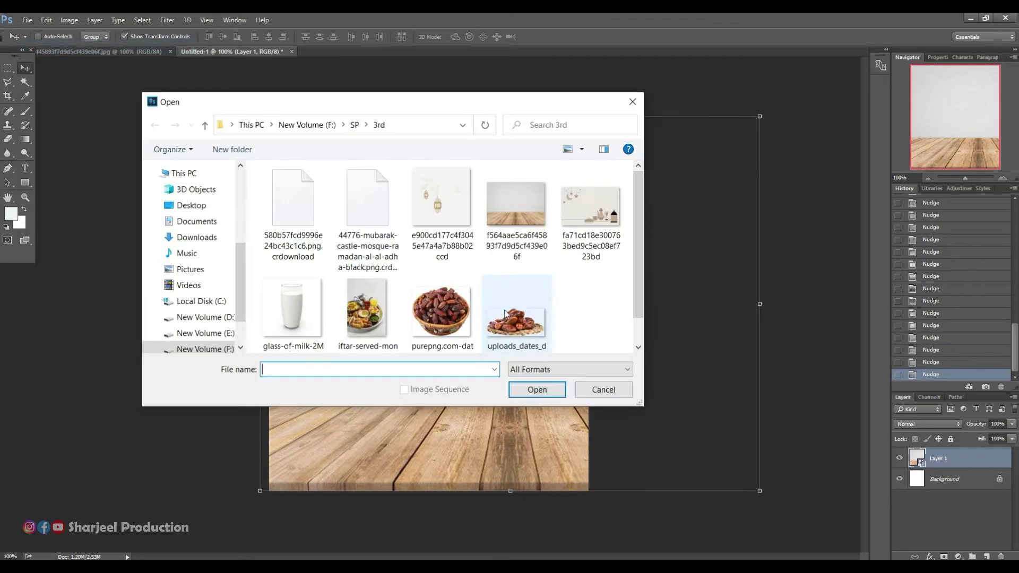
pyautogui.doubleClick(504, 317)
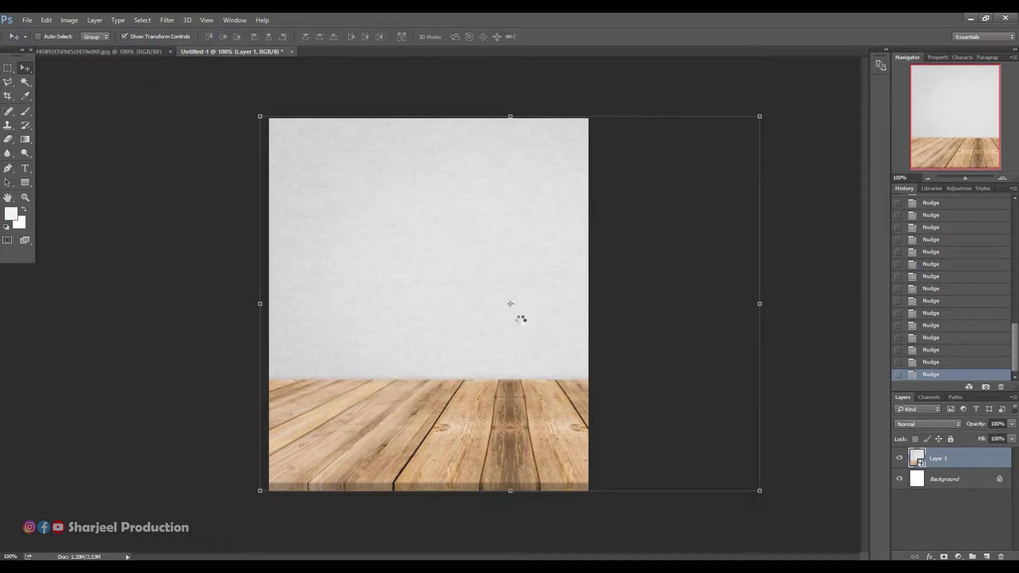
pyautogui.hotkey('ctrl', 't')
pyautogui.moveTo(494, 303)
pyautogui.mouseDown()
pyautogui.moveTo(393, 270)
pyautogui.moveTo(523, 400)
pyautogui.mouseUp()
pyautogui.press('Return')
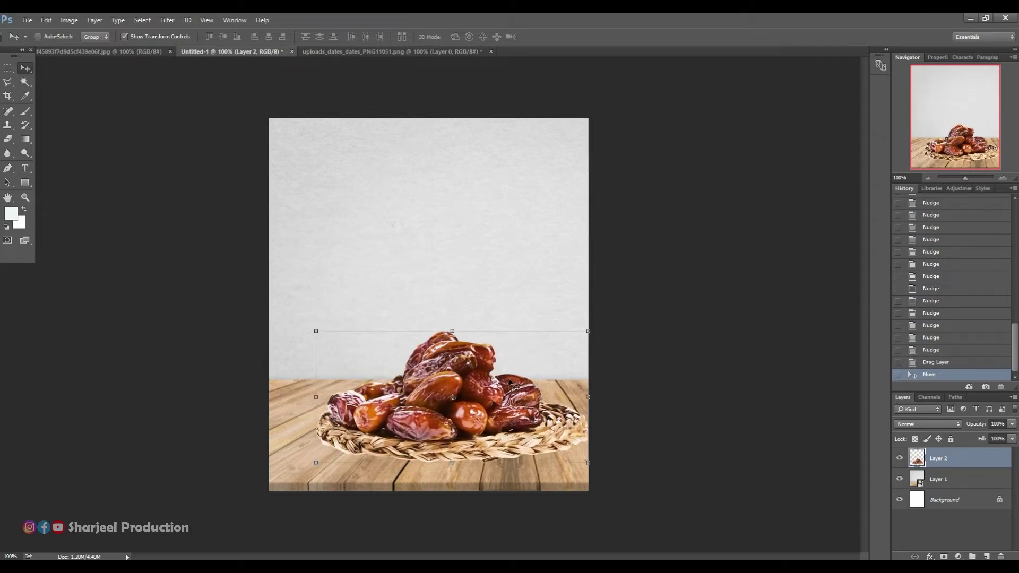
pyautogui.click(26, 19)
# Open the milk glass image and drag it into the poster.
pyautogui.click(37, 43)
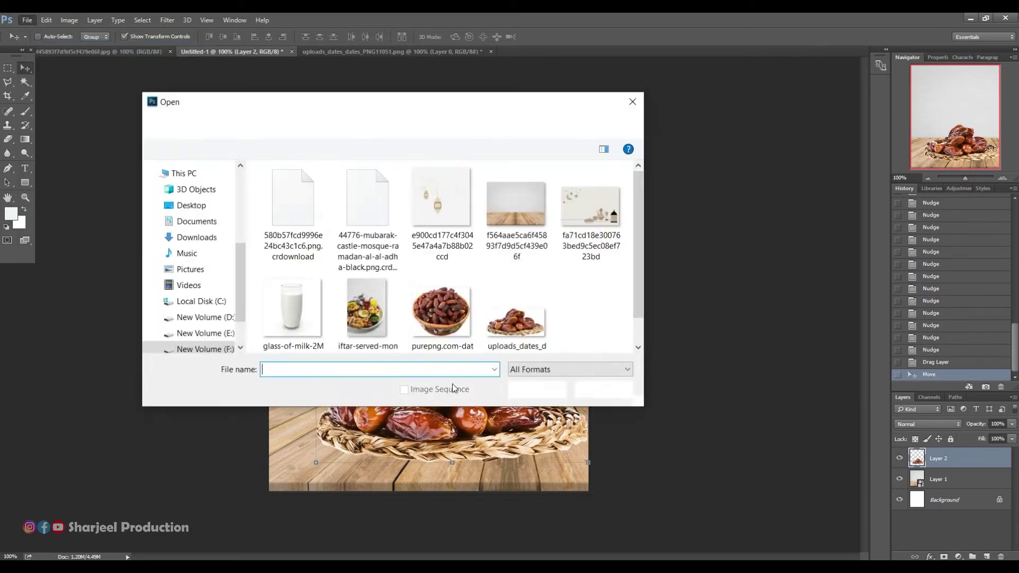
pyautogui.doubleClick(292, 313)
pyautogui.moveTo(284, 73)
pyautogui.mouseDown()
pyautogui.moveTo(484, 259)
pyautogui.moveTo(453, 262)
pyautogui.mouseUp()
# Delete the white strips left and right of the glass using rectangular selections.
pyautogui.click(8, 68)
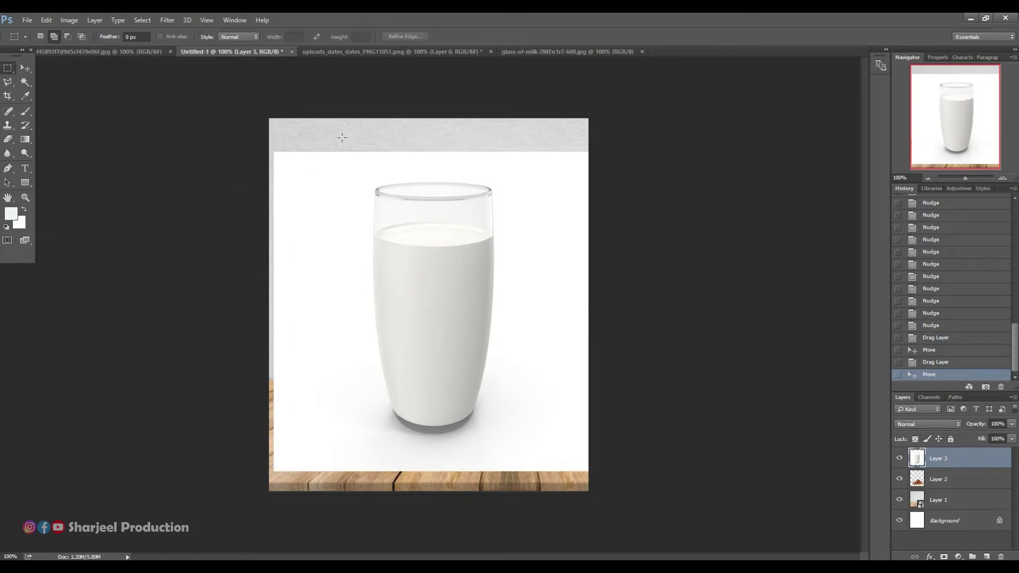
pyautogui.moveTo(212, 486); pyautogui.dragTo(342, 137)
pyautogui.press('Delete')
pyautogui.moveTo(523, 140); pyautogui.dragTo(693, 500)
pyautogui.press('Delete')
# Try colour-based selections of the white backdrop, deselect, and pick the Magnetic Lasso.
pyautogui.click(25, 81)
pyautogui.click(352, 263)
pyautogui.hotkey('ctrl', 'd')
pyautogui.click(499, 334)
pyautogui.hotkey('ctrl', 'd')
pyautogui.rightClick(9, 84)
pyautogui.click(53, 104)
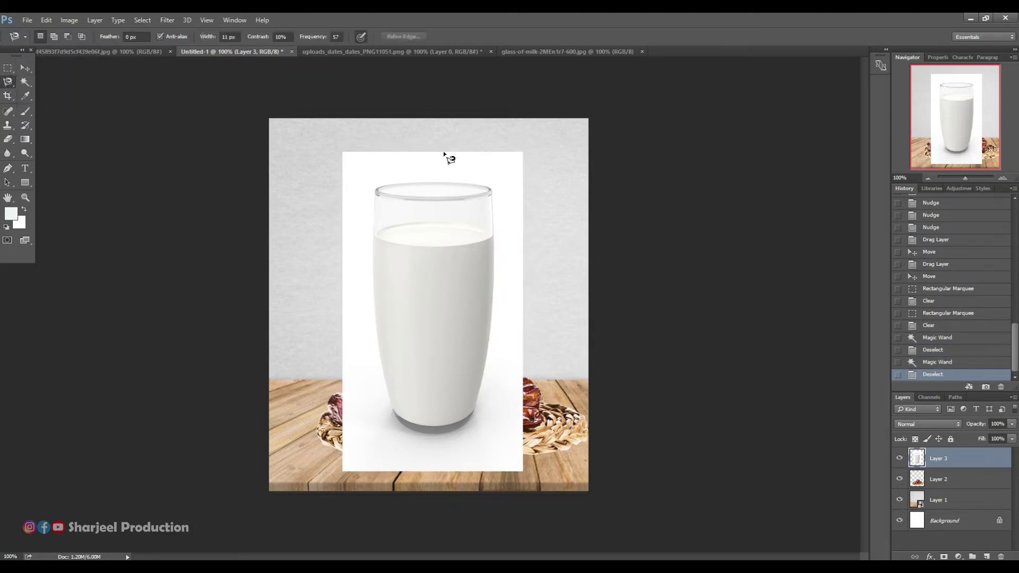
# Trace the glass, cut and paste it to its own layer, and delete white Layer 3.
pyautogui.click(496, 197)
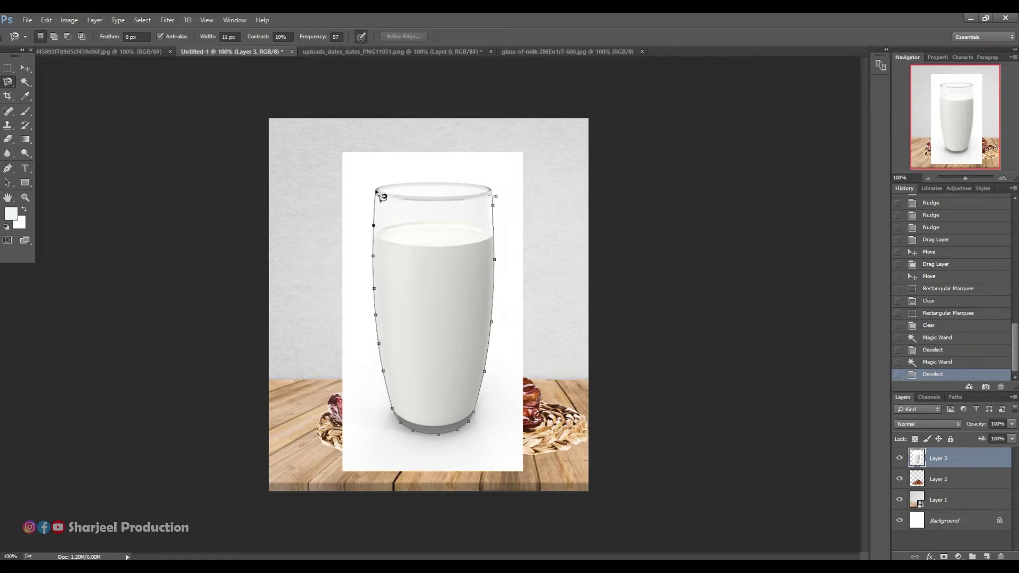
pyautogui.click(493, 198)
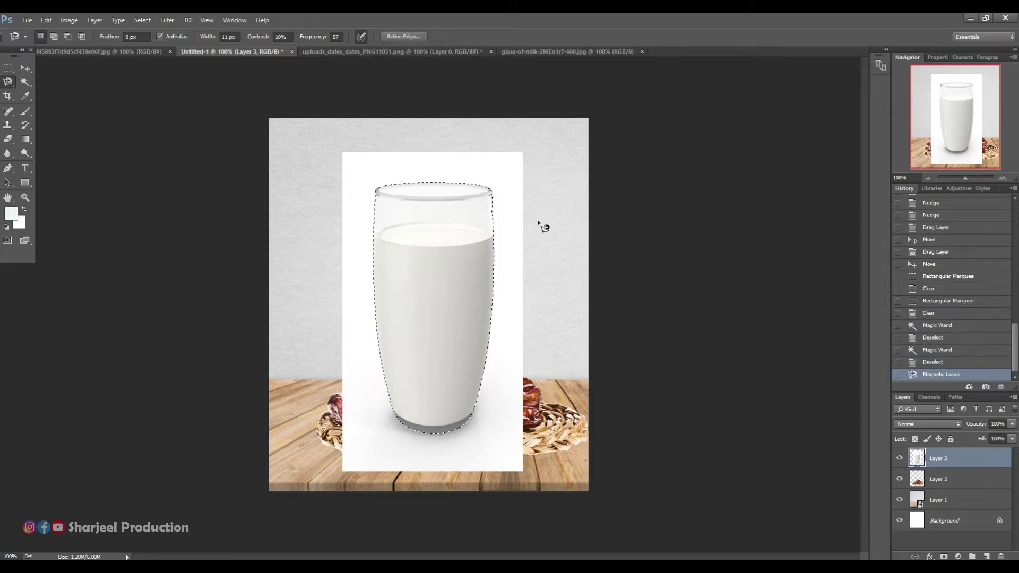
pyautogui.hotkey('ctrl', 'x')
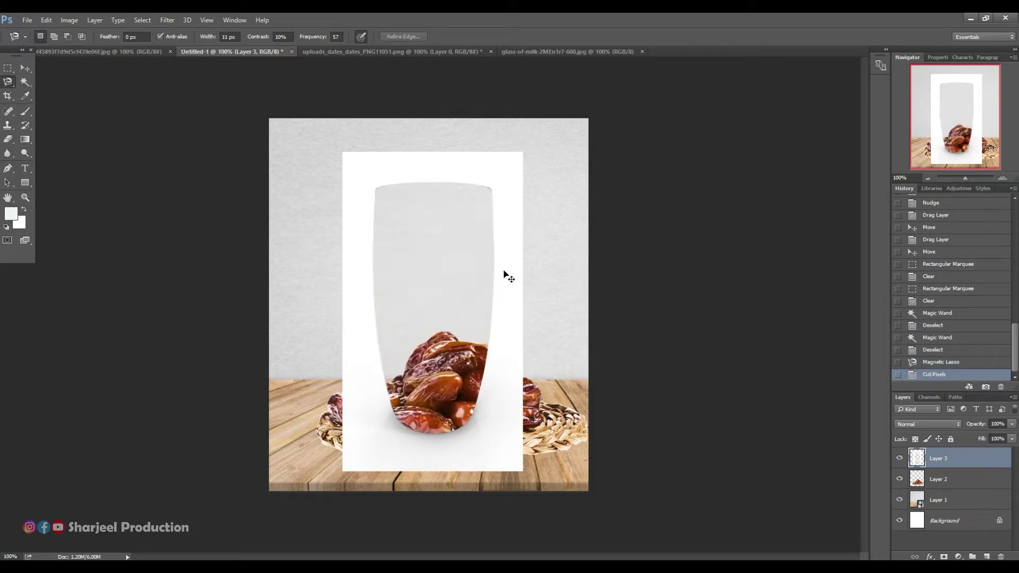
pyautogui.hotkey('ctrl', 'v')
pyautogui.press('v')
pyautogui.click(974, 479)
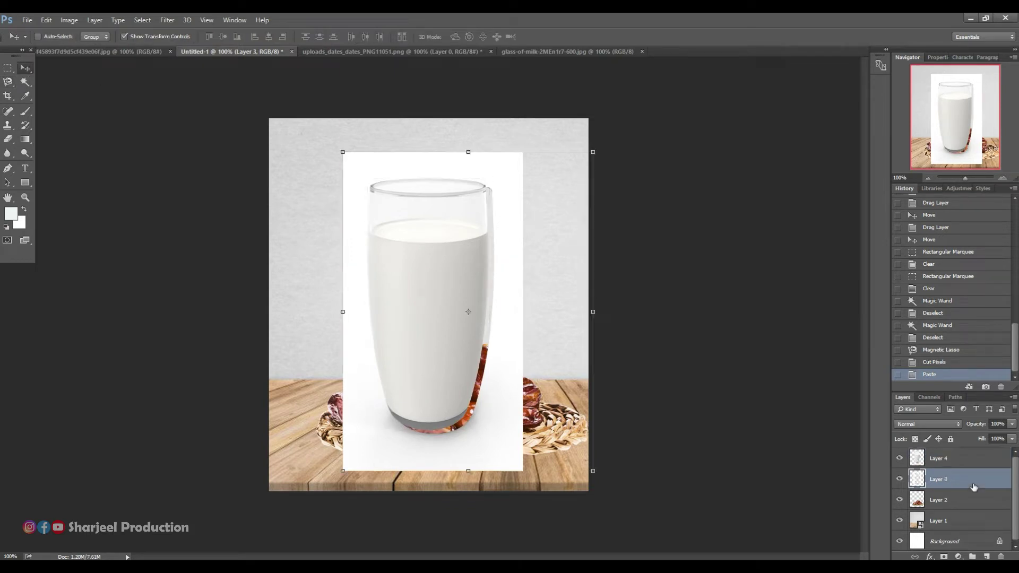
pyautogui.press('Delete')
# Move the milk glass left and place its layer below the dates.
pyautogui.click(927, 461)
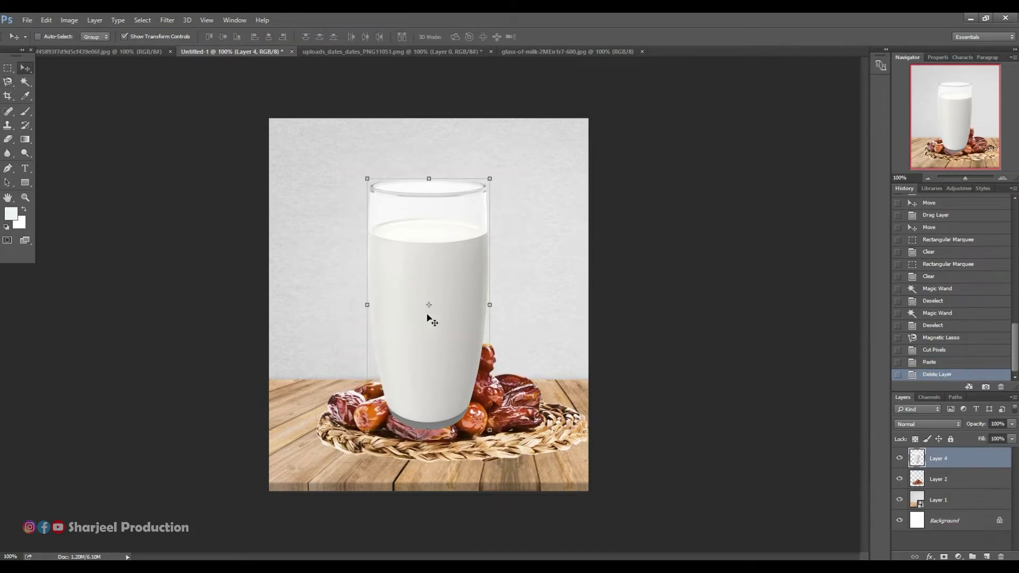
pyautogui.moveTo(426, 317); pyautogui.dragTo(348, 317)
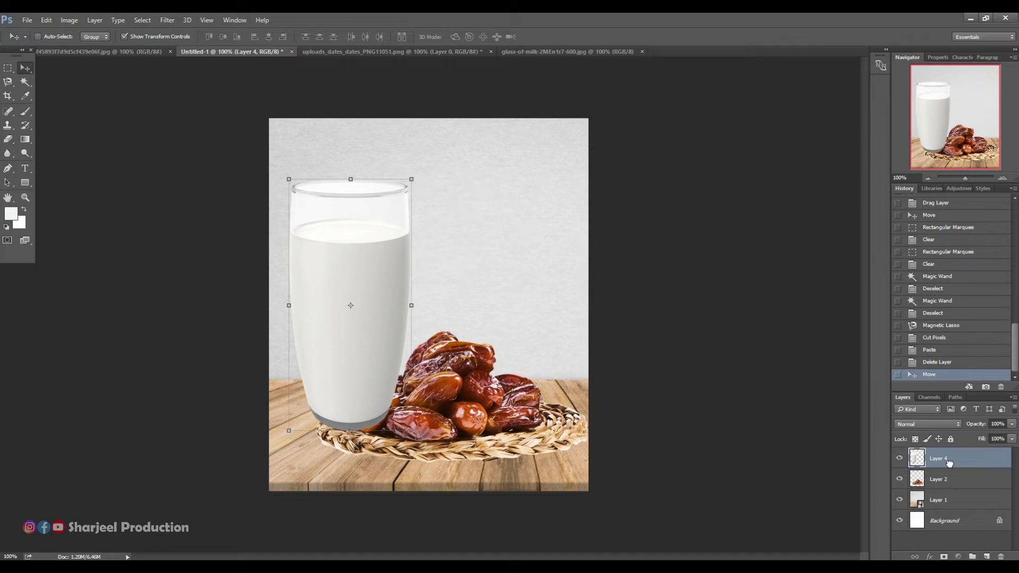
pyautogui.moveTo(950, 462); pyautogui.dragTo(951, 487)
# Scale the milk glass to 80% width and 80% height.
pyautogui.moveTo(411, 180)
pyautogui.mouseDown()
pyautogui.moveTo(384, 268)
pyautogui.moveTo(393, 266)
pyautogui.mouseUp()
pyautogui.moveTo(359, 344); pyautogui.dragTo(361, 345)
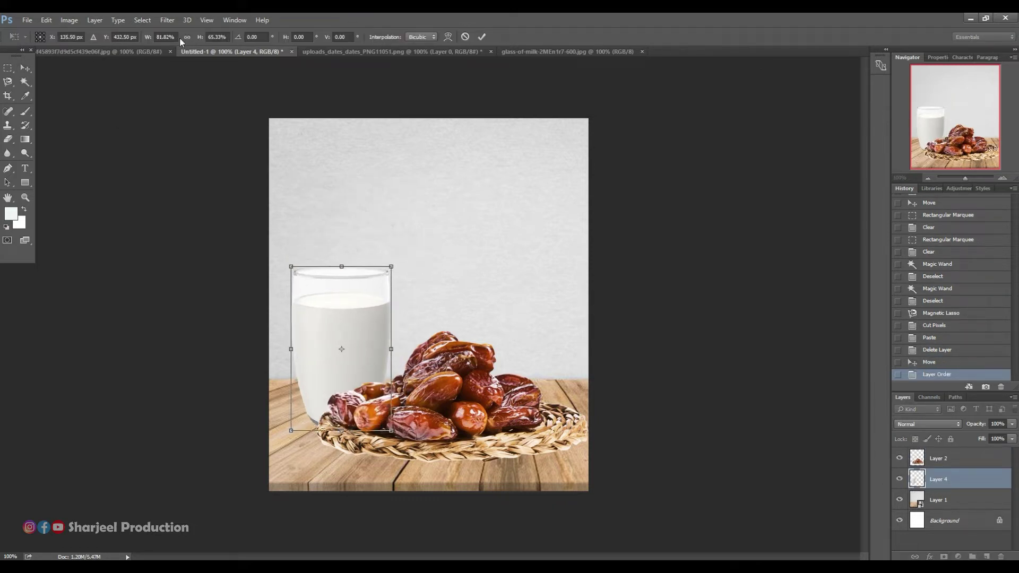
pyautogui.click(216, 36)
pyautogui.write('65')
pyautogui.click(163, 37)
pyautogui.write('80')
pyautogui.click(217, 38)
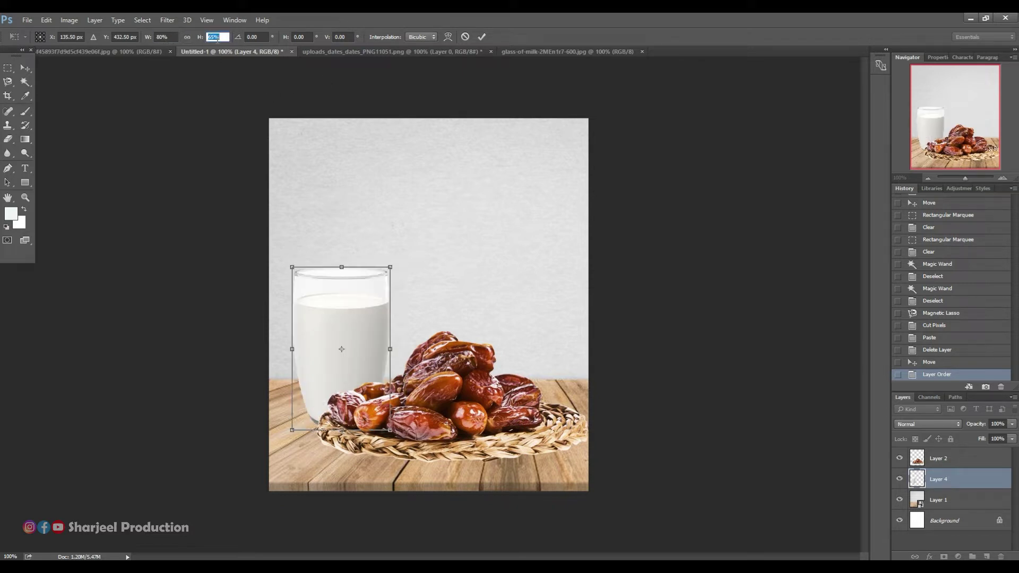
pyautogui.write('80')
pyautogui.press('Return')
pyautogui.click(941, 499)
pyautogui.click(4, 68)
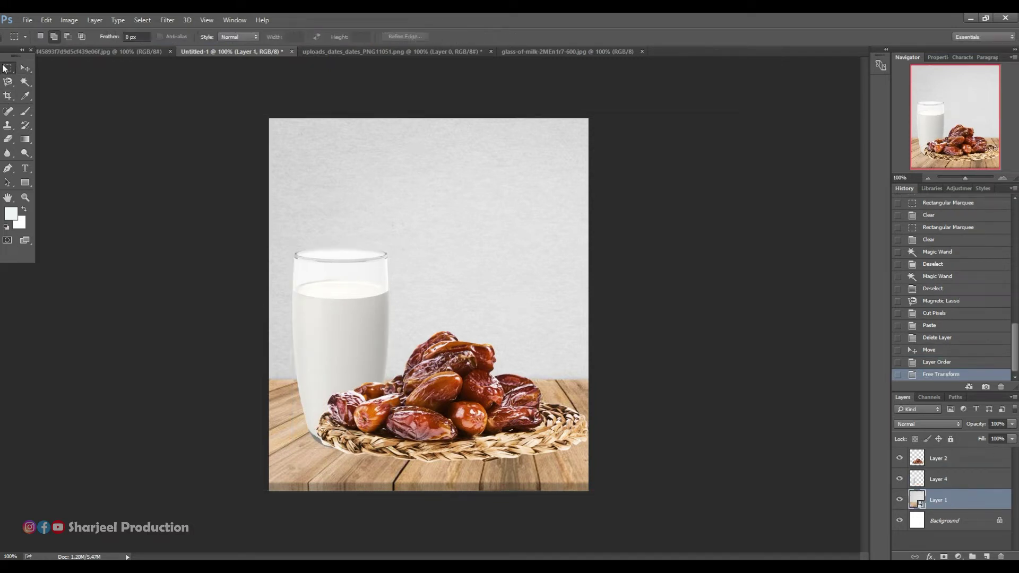
# Duplicate the table photo layer and rasterize the copy.
pyautogui.moveTo(987, 502); pyautogui.dragTo(986, 556)
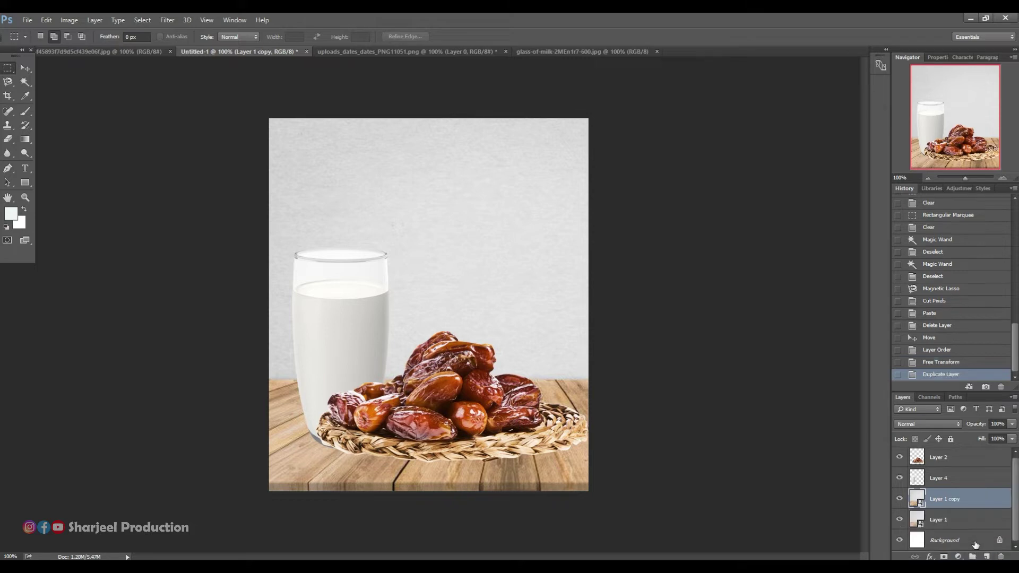
pyautogui.click(8, 139)
pyautogui.click(541, 239)
# Delete the wall area above the tabletop from the copy, then deselect.
pyautogui.press('m')
pyautogui.moveTo(608, 376); pyautogui.dragTo(188, 106)
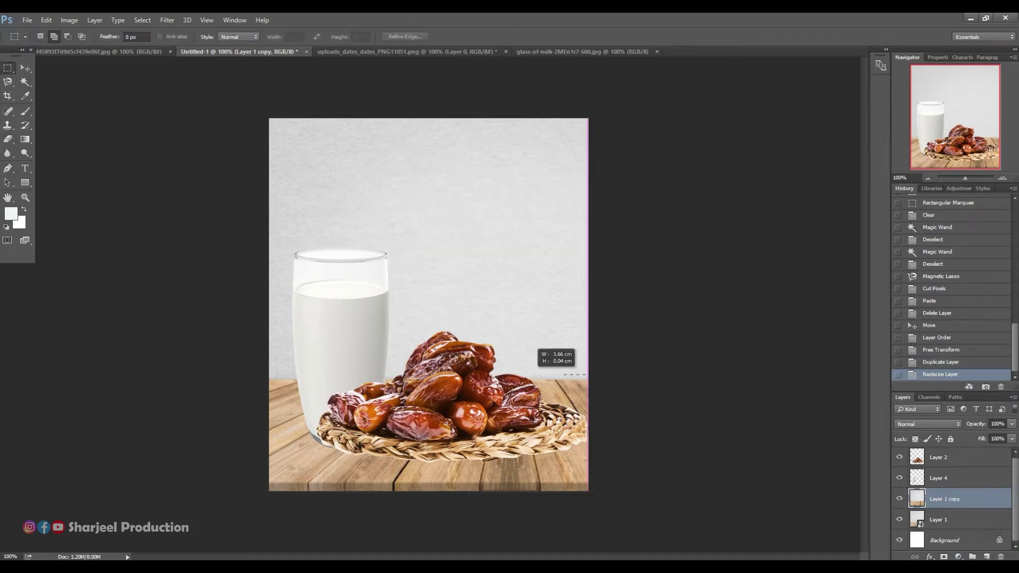
pyautogui.press('Down')
pyautogui.press('Down')
pyautogui.press('Down')
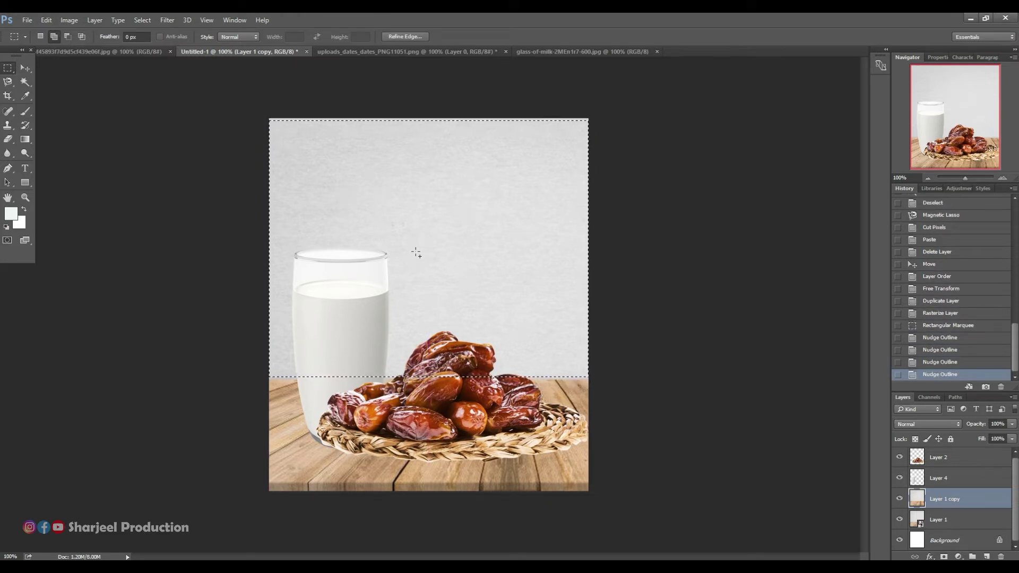
pyautogui.moveTo(590, 380)
pyautogui.mouseDown()
pyautogui.moveTo(299, 272)
pyautogui.moveTo(146, 58)
pyautogui.mouseUp()
pyautogui.press('Delete')
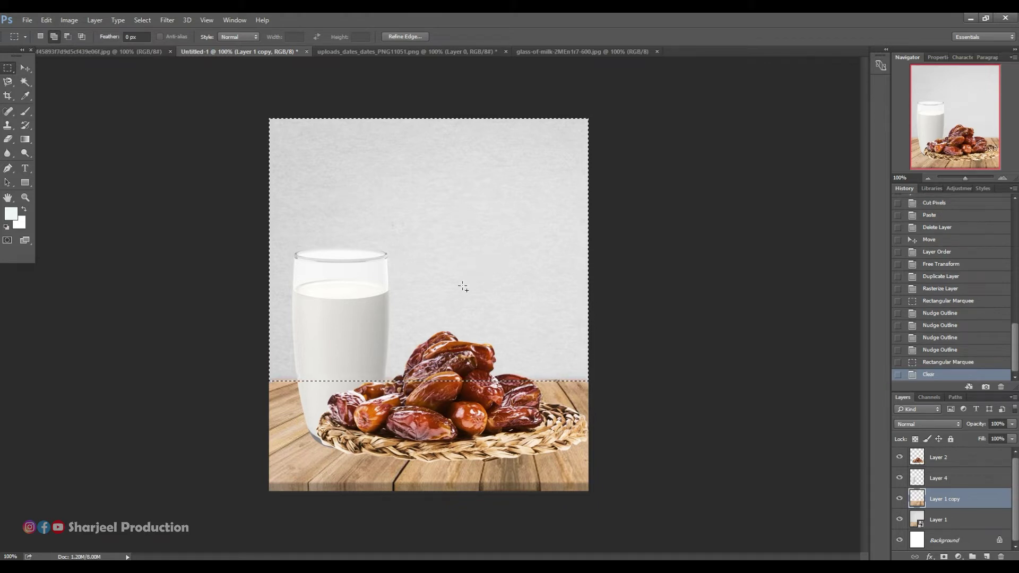
pyautogui.press('w')
pyautogui.hotkey('ctrl', 'd')
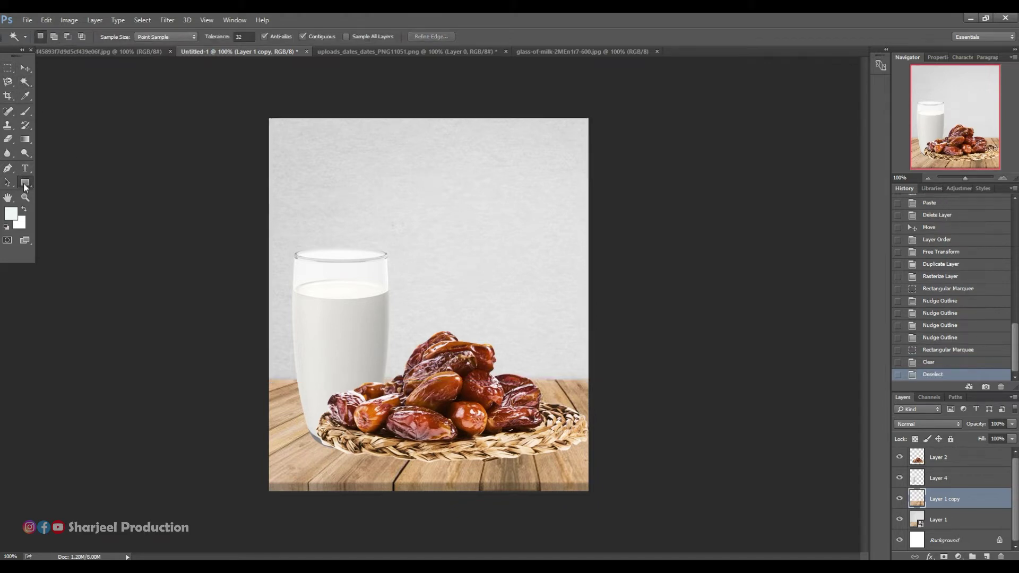
# Draw a wall-covering rectangle under Layer 1 copy, extend it to the table edge, lower its Fill.
pyautogui.click(24, 182)
pyautogui.moveTo(610, 383); pyautogui.dragTo(199, 96)
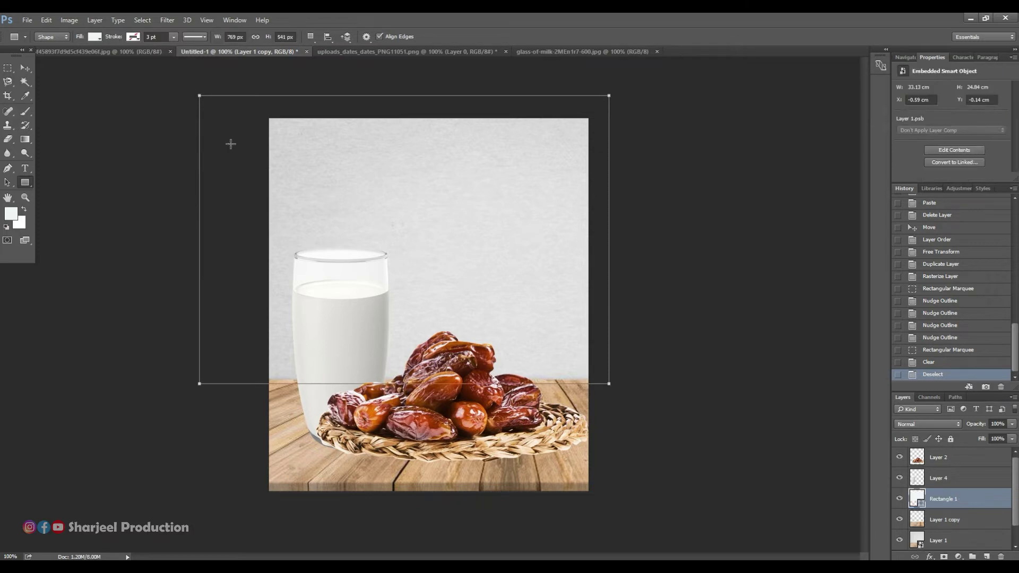
pyautogui.click(27, 68)
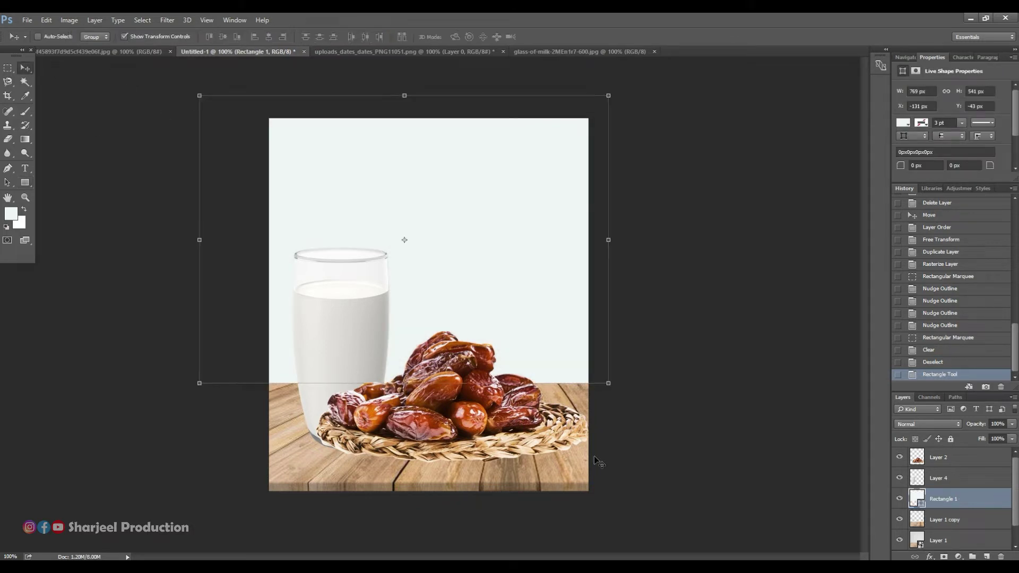
pyautogui.moveTo(969, 504); pyautogui.dragTo(970, 530)
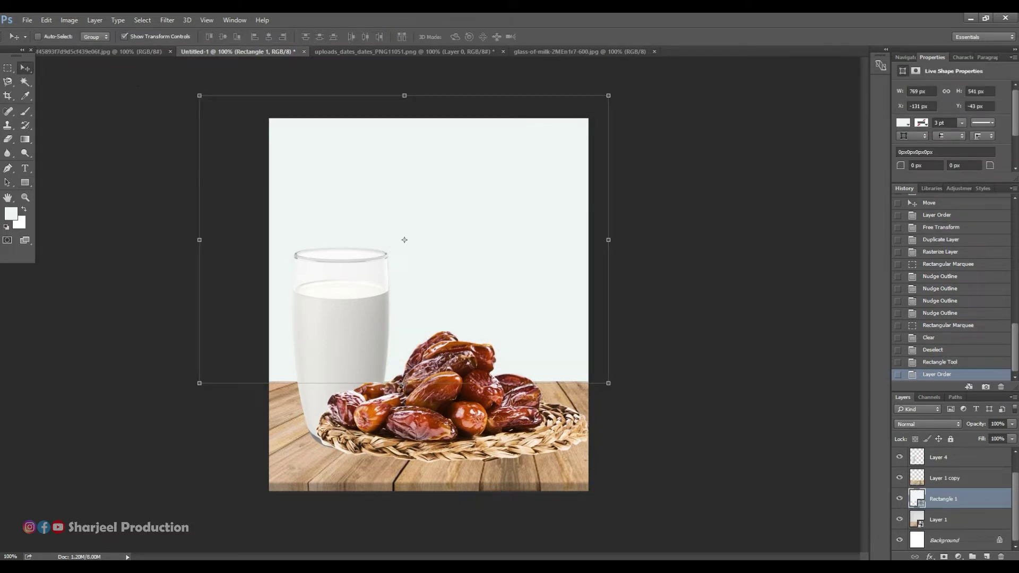
pyautogui.moveTo(404, 383); pyautogui.dragTo(404, 403)
pyautogui.moveTo(1011, 442); pyautogui.dragTo(973, 454)
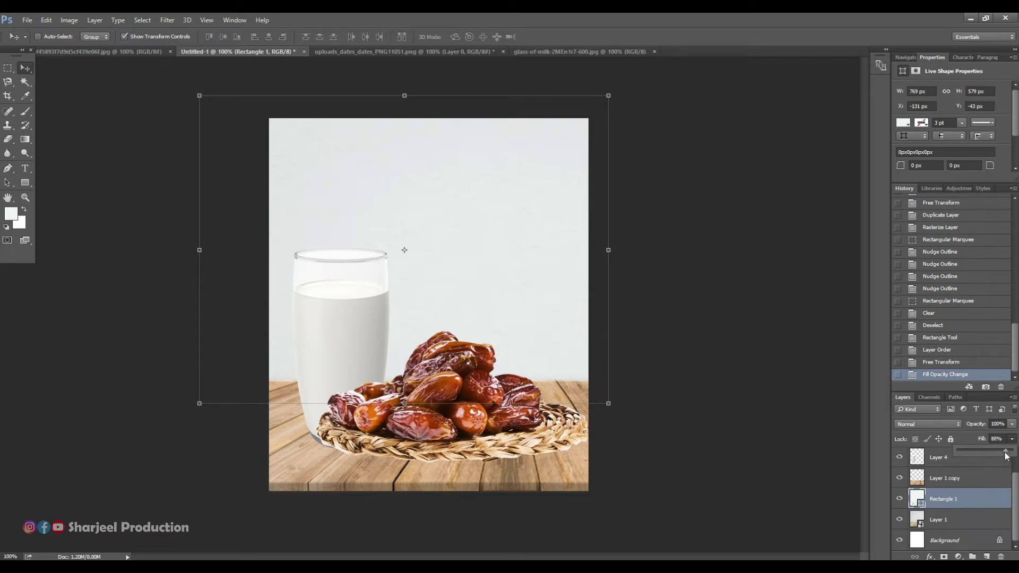
pyautogui.click(27, 82)
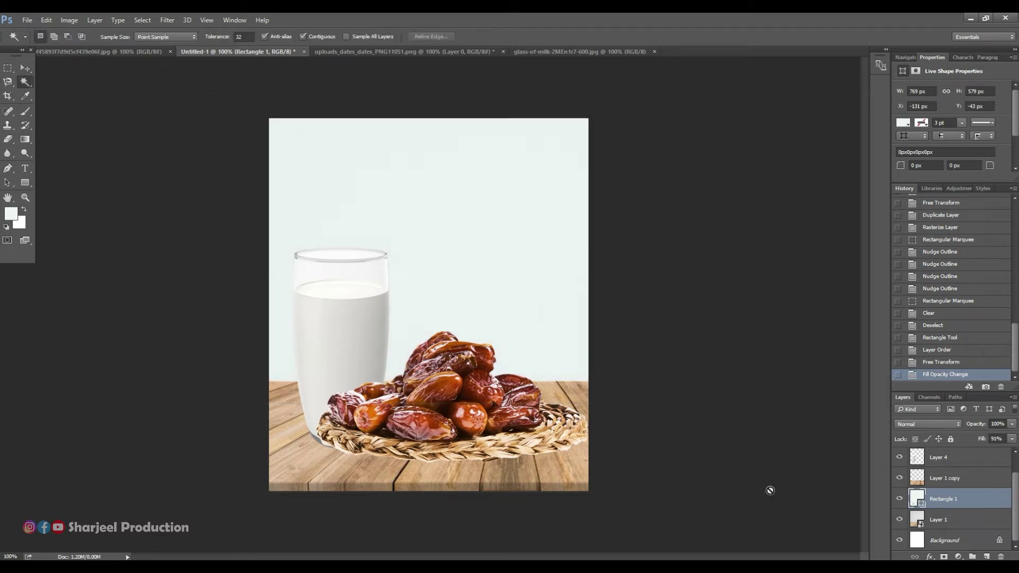
pyautogui.scroll(1, 939, 477)
pyautogui.click(941, 457)
# Scale the dates to 80% width and height and move them right onto the table.
pyautogui.press('v')
pyautogui.click(588, 331)
pyautogui.click(217, 37)
pyautogui.write('80')
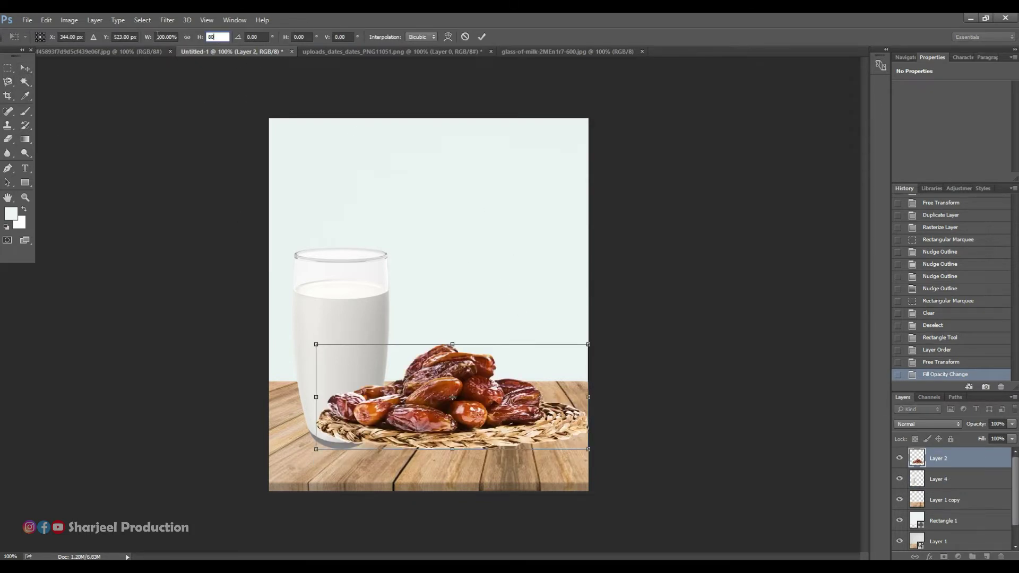
pyautogui.click(158, 36)
pyautogui.write('80')
pyautogui.moveTo(484, 410); pyautogui.dragTo(513, 417)
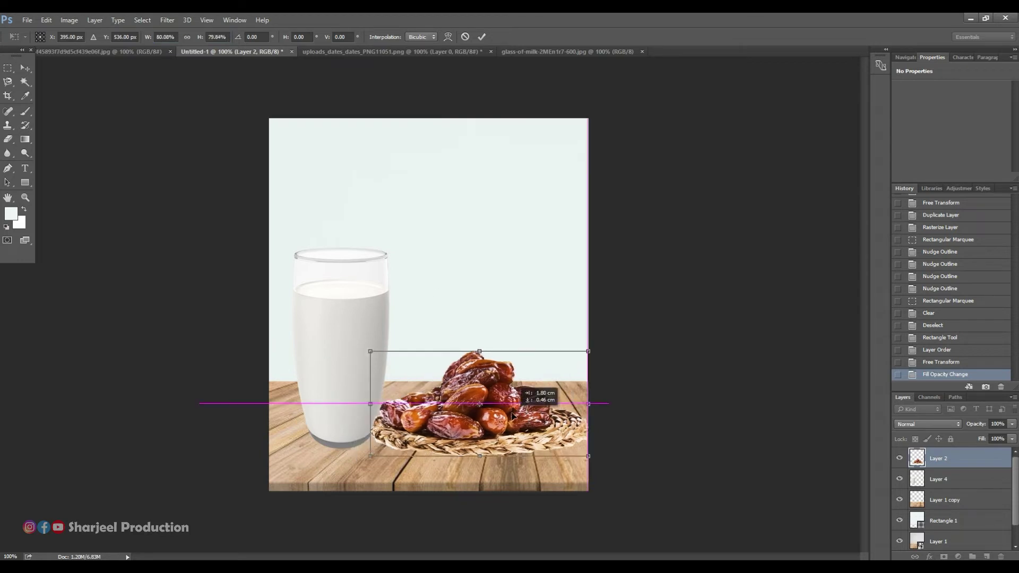
pyautogui.moveTo(513, 416); pyautogui.dragTo(501, 413)
pyautogui.press('Return')
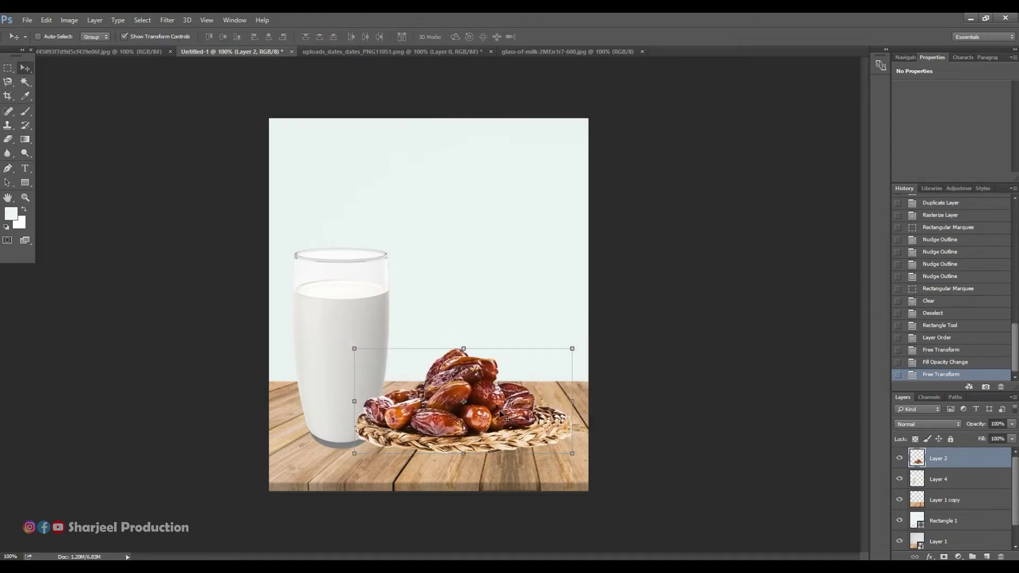
# Scale the milk glass to 80%, shift it slightly left, and nudge the dates left.
pyautogui.hotkey('alt', '[')
pyautogui.hotkey('ctrl', 't')
pyautogui.click(218, 36)
pyautogui.write('80')
pyautogui.click(163, 36)
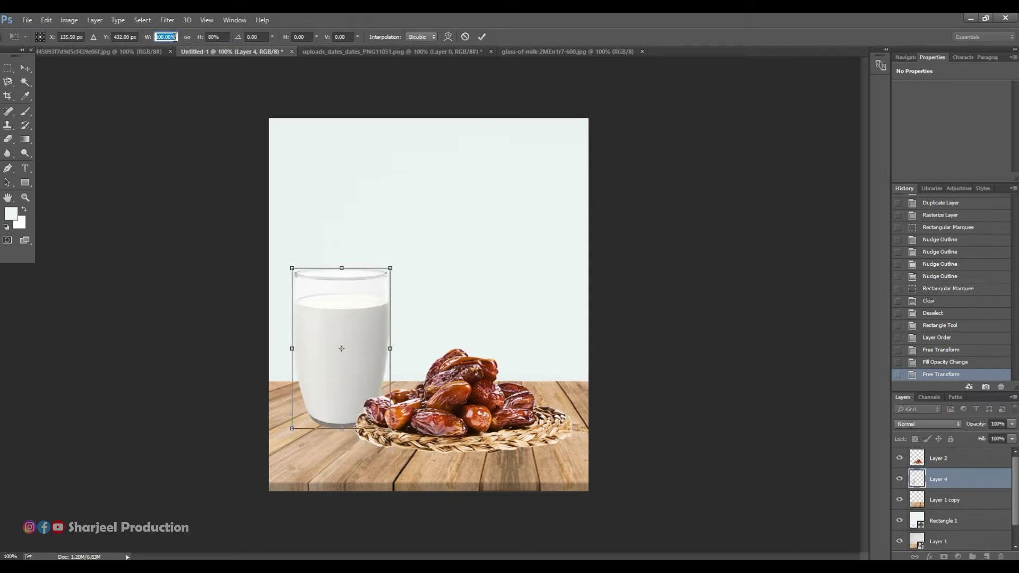
pyautogui.write('80')
pyautogui.moveTo(368, 371); pyautogui.dragTo(357, 367)
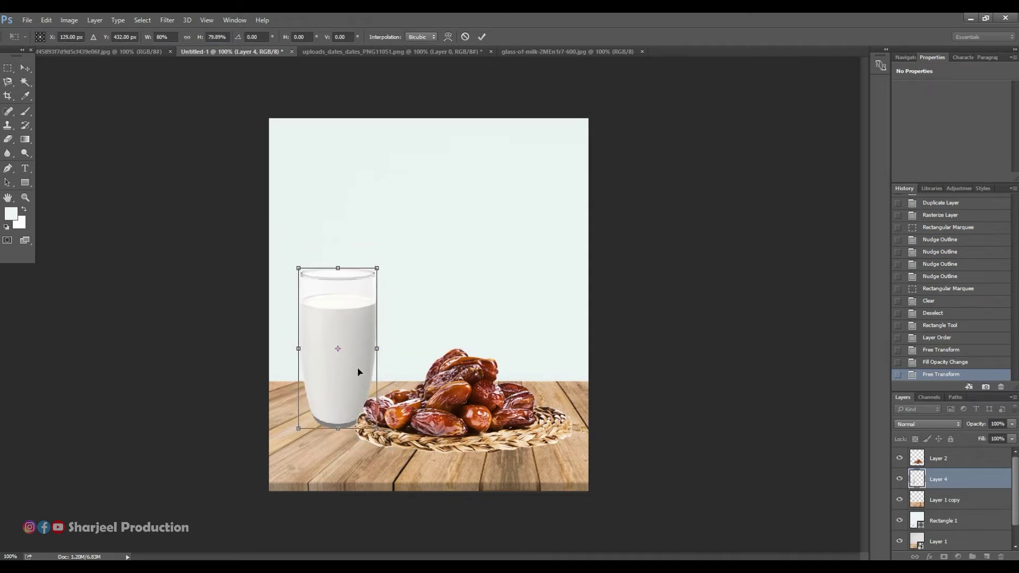
pyautogui.press('Return')
pyautogui.click(943, 460)
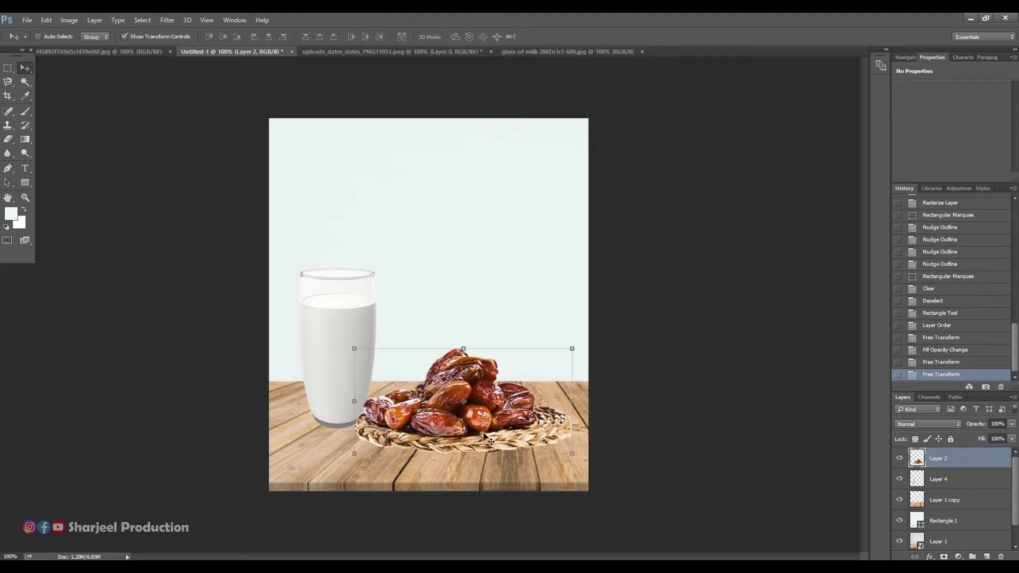
pyautogui.press('Left')
pyautogui.press('Left')
pyautogui.press('Left')
pyautogui.press('Left')
pyautogui.press('Left')
pyautogui.press('Left')
pyautogui.press('Left')
pyautogui.press('Left')
# Open the lantern ornament image and place it behind the glass and dates.
pyautogui.click(26, 20)
pyautogui.click(37, 43)
pyautogui.doubleClick(454, 200)
pyautogui.moveTo(396, 271); pyautogui.dragTo(471, 242)
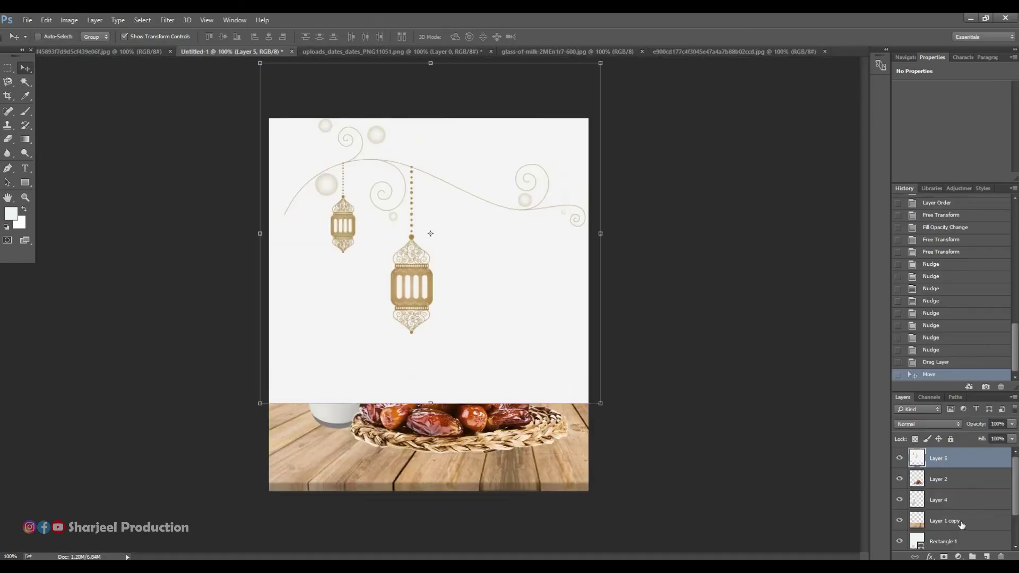
pyautogui.moveTo(963, 472); pyautogui.dragTo(963, 528)
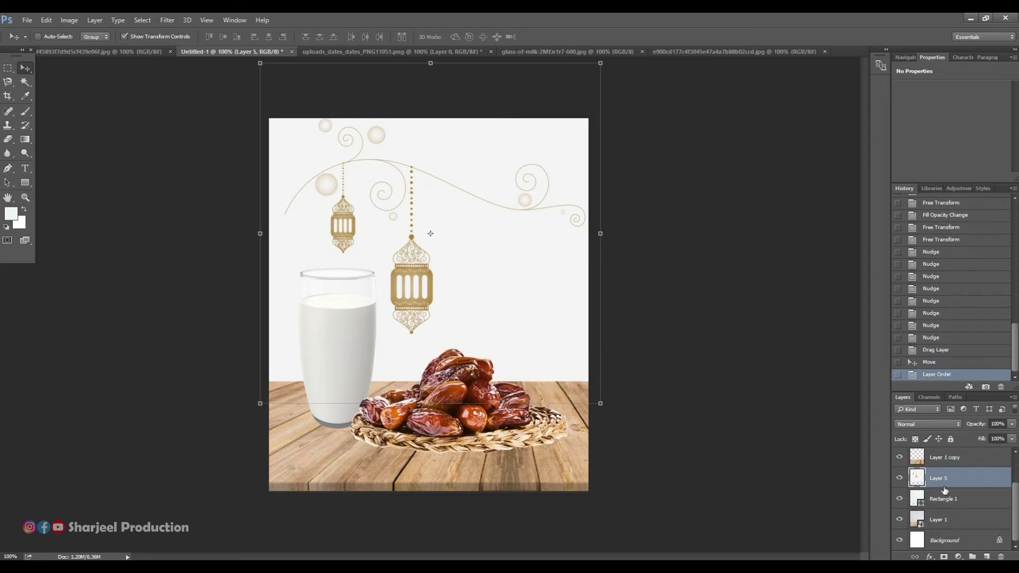
# Lower the lantern Fill and mirror it horizontally at width -100%, shifted upper right.
pyautogui.click(1011, 439)
pyautogui.moveTo(992, 448); pyautogui.dragTo(968, 451)
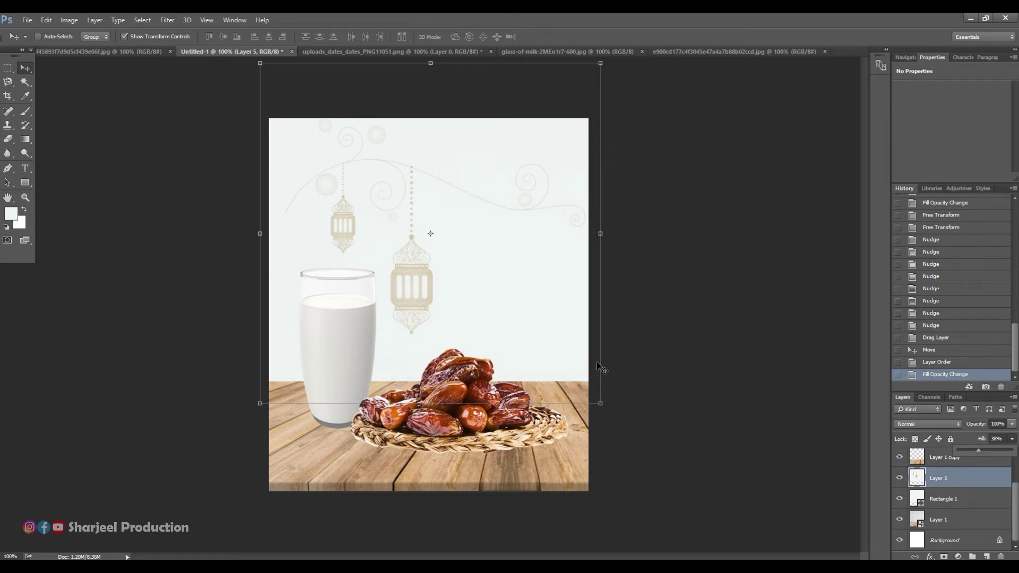
pyautogui.moveTo(596, 364); pyautogui.dragTo(59, 364)
pyautogui.moveTo(161, 337); pyautogui.dragTo(496, 342)
pyautogui.click(166, 37)
pyautogui.write('-100')
pyautogui.press('Return')
pyautogui.moveTo(487, 276)
pyautogui.mouseDown()
pyautogui.moveTo(423, 271)
pyautogui.moveTo(437, 265)
pyautogui.mouseUp()
pyautogui.press('Return')
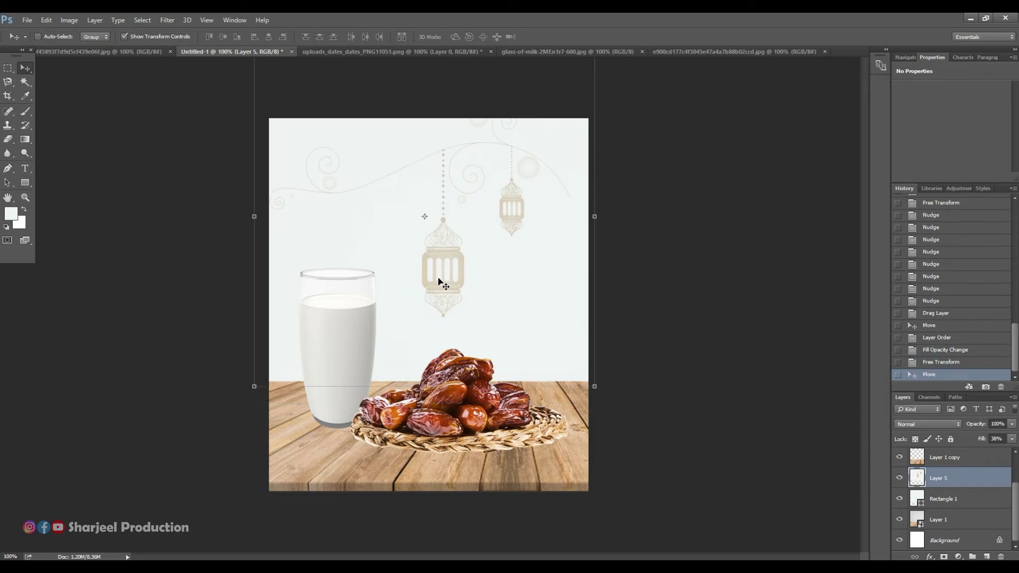
# Reduce the lantern opacity to 75% and start a text line near the top.
pyautogui.moveTo(1012, 424); pyautogui.dragTo(997, 437)
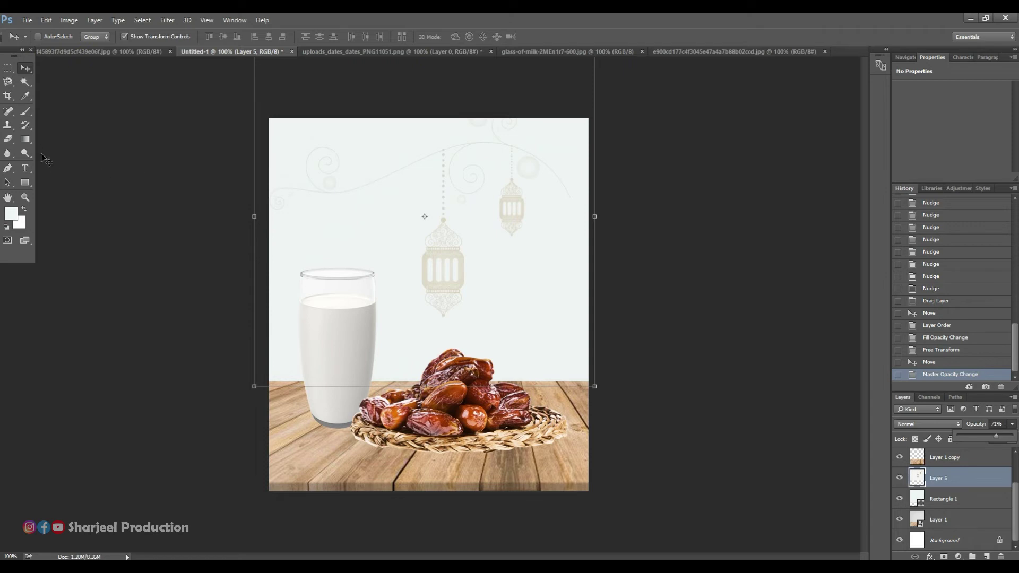
pyautogui.click(25, 169)
pyautogui.click(327, 166)
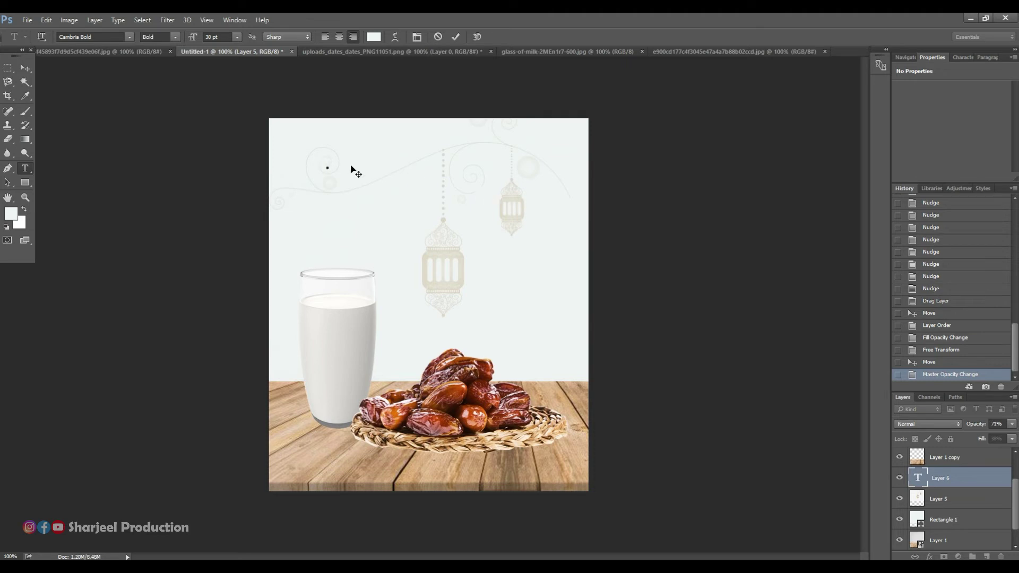
# Set a near-black text colour and type the title 'RAMADAN KAREEM'.
pyautogui.click(374, 36)
pyautogui.moveTo(220, 406); pyautogui.dragTo(224, 430)
pyautogui.click(471, 296)
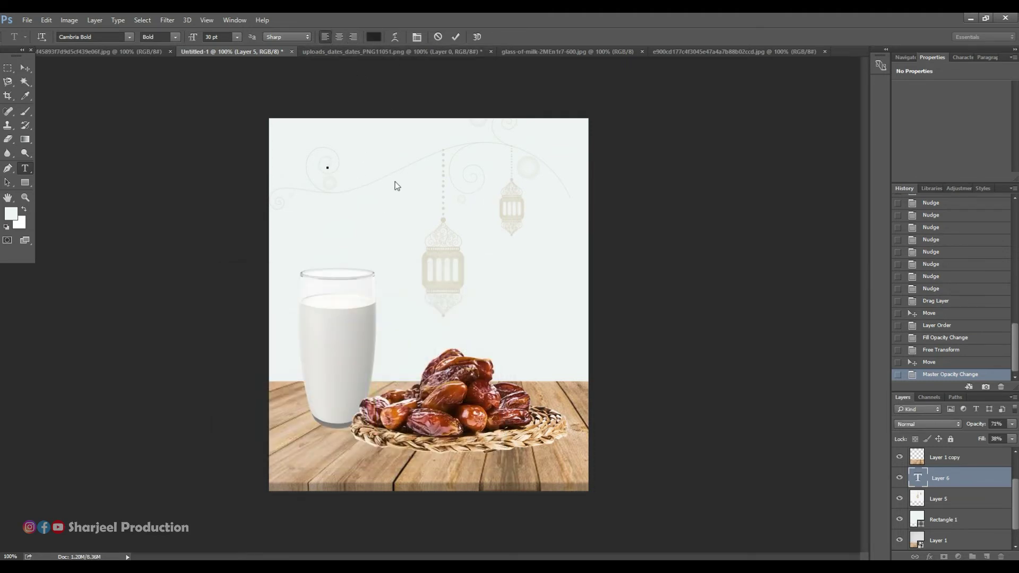
pyautogui.write('Ramada')
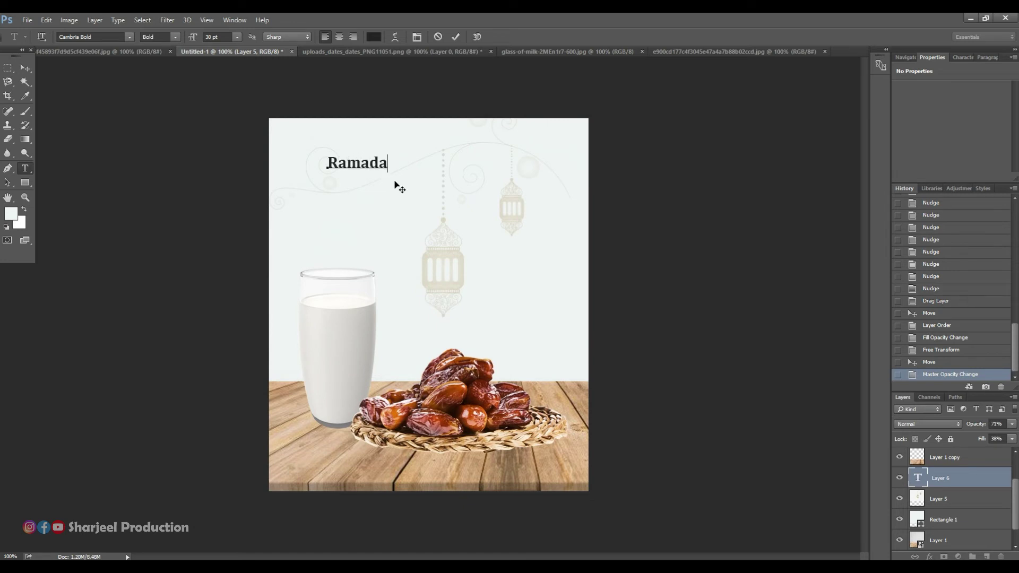
pyautogui.press('BackSpace')
pyautogui.press('BackSpace')
pyautogui.press('BackSpace')
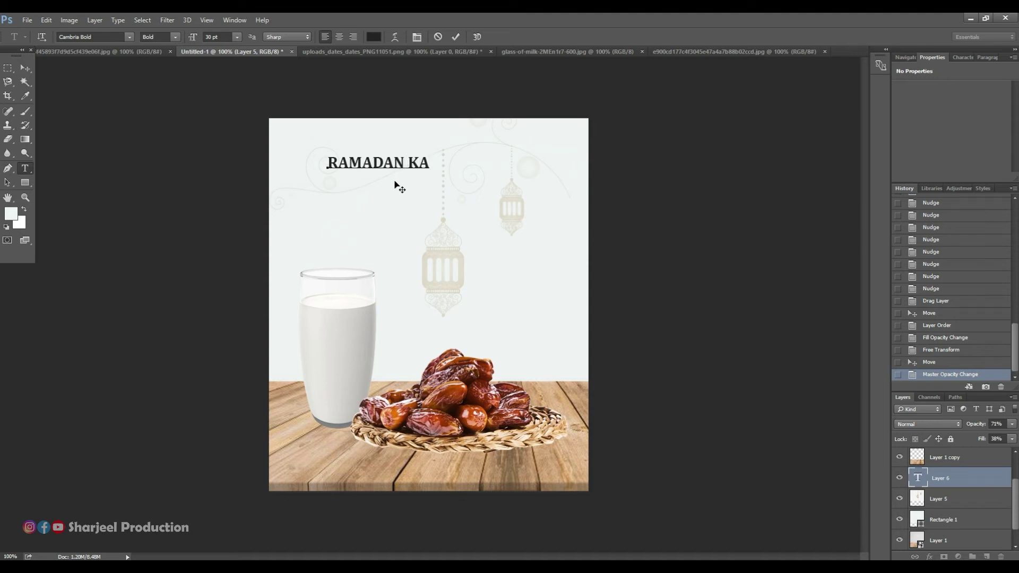
pyautogui.write('EEM')
# Enlarge the title to 48 pt and move it up near the top centre.
pyautogui.tripleClick(398, 161)
pyautogui.click(235, 37)
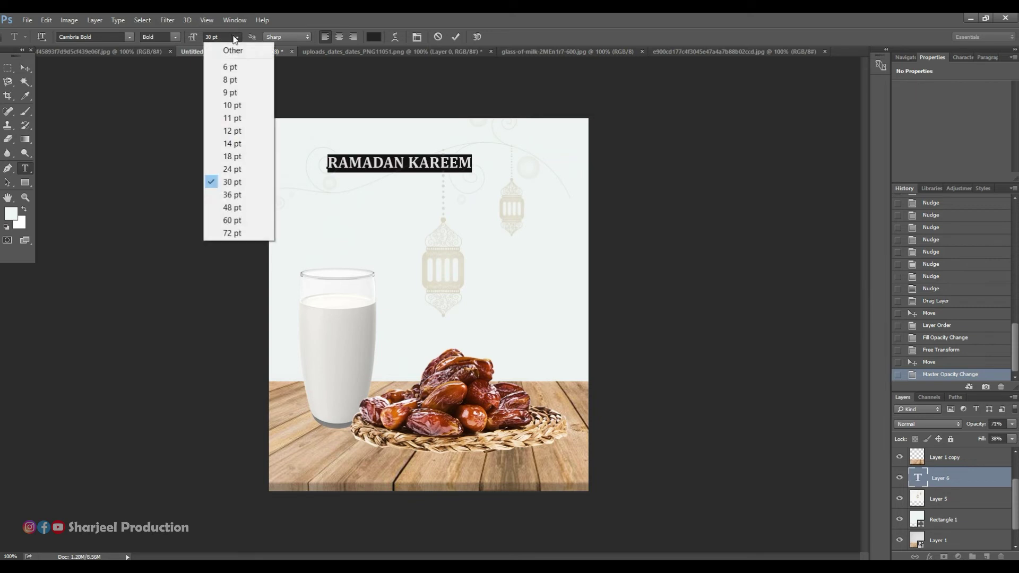
pyautogui.click(242, 195)
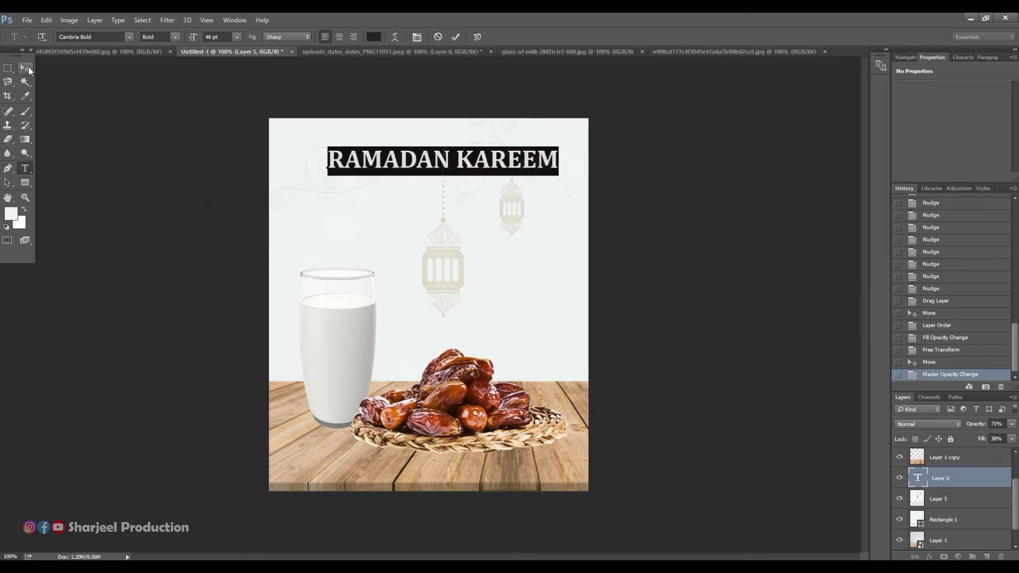
pyautogui.click(28, 68)
pyautogui.moveTo(486, 162); pyautogui.dragTo(478, 160)
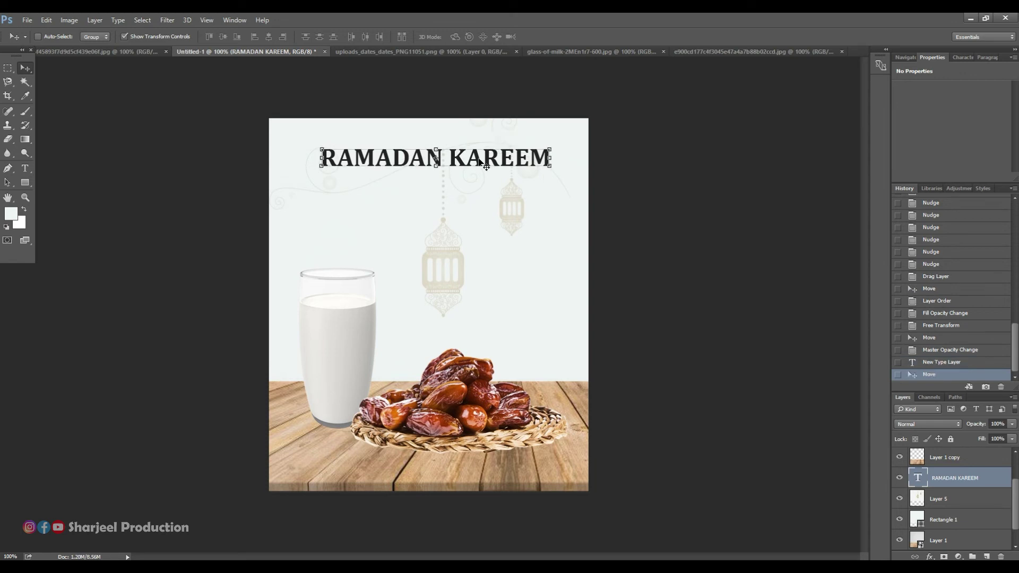
# Lower the lantern ornament's opacity, then nudge the RAMADAN KAREEM title to centre it horizontally.
pyautogui.click(964, 499)
pyautogui.moveTo(1011, 424)
pyautogui.mouseDown()
pyautogui.moveTo(982, 438)
pyautogui.moveTo(1002, 439)
pyautogui.mouseUp()
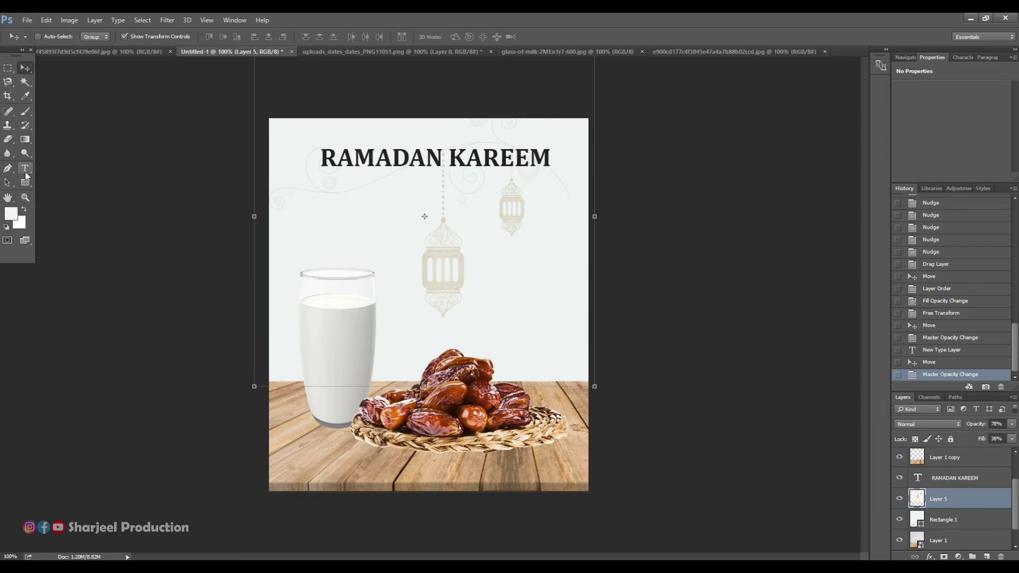
pyautogui.click(25, 168)
pyautogui.click(382, 157)
pyautogui.click(25, 68)
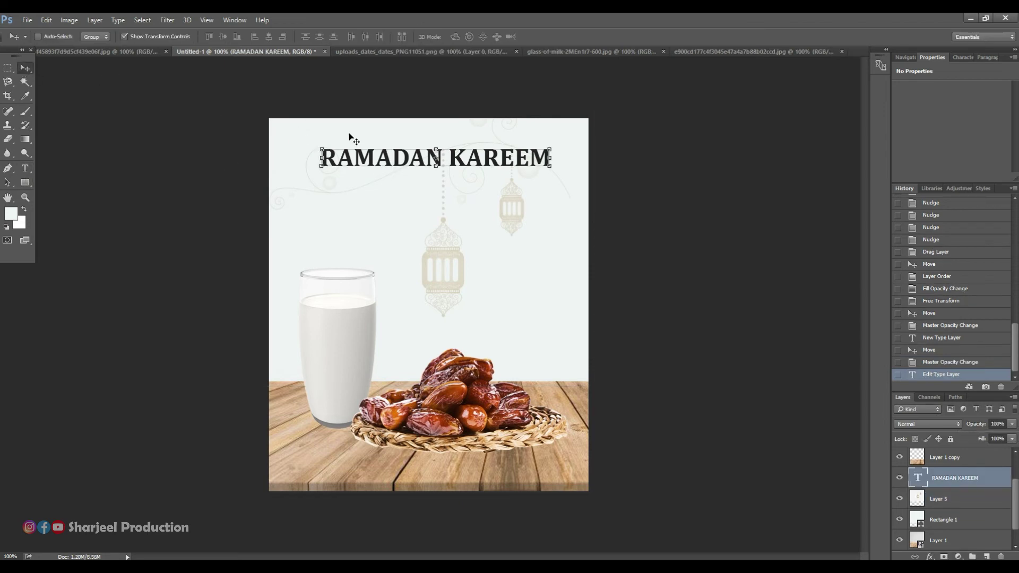
pyautogui.press('Left')
pyautogui.press('Left')
pyautogui.press('Left')
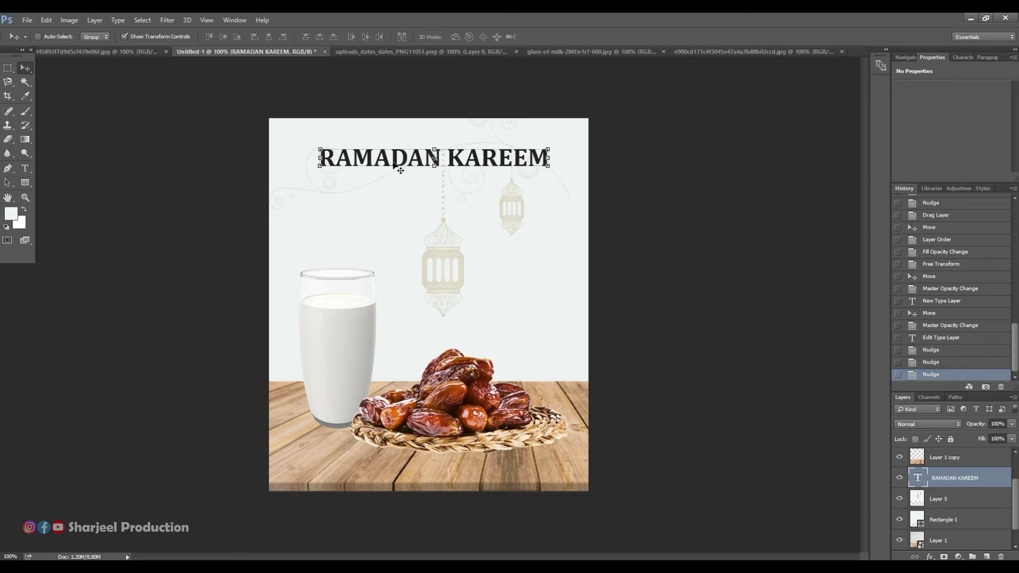
pyautogui.moveTo(413, 165); pyautogui.dragTo(412, 165)
pyautogui.press('Right')
pyautogui.press('Right')
pyautogui.press('Right')
# Copy the full blessing text from the sticky note.
pyautogui.moveTo(736, 287); pyautogui.dragTo(627, 240)
pyautogui.rightClick(670, 252)
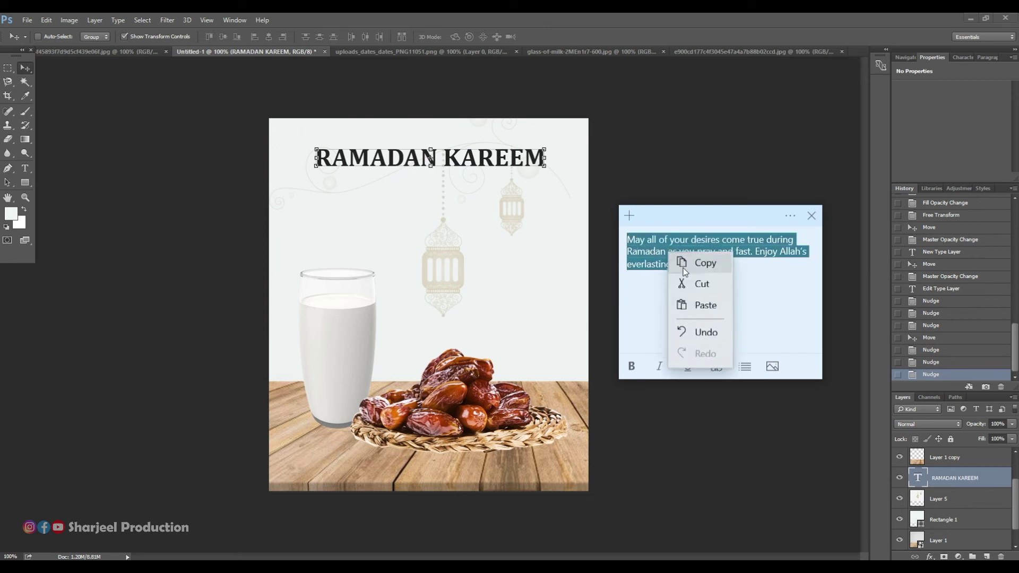
pyautogui.click(700, 260)
pyautogui.click(25, 168)
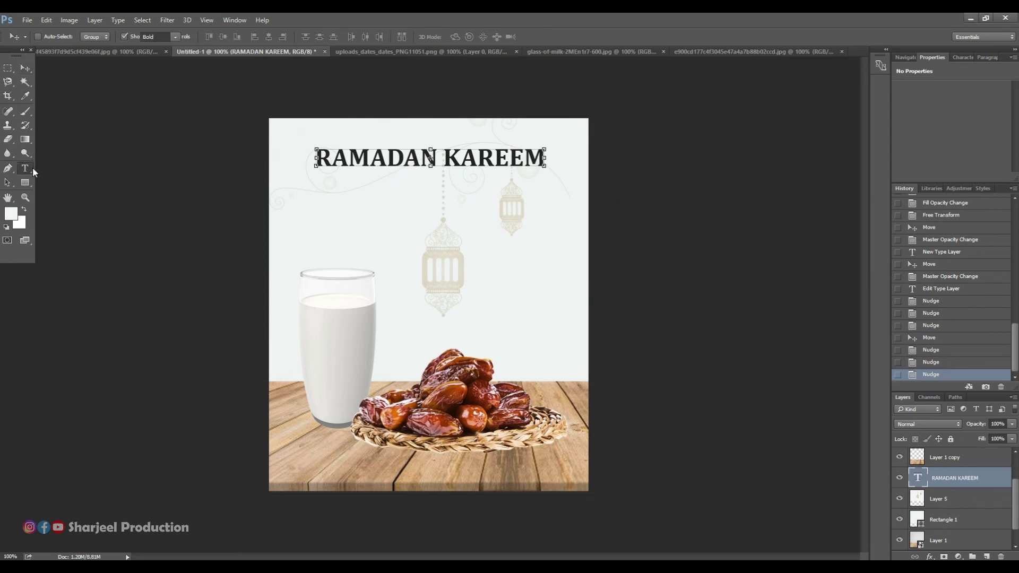
# Paste the blessing as a new 14 pt text layer and move it under the title.
pyautogui.click(340, 210)
pyautogui.hotkey('ctrl', 'v')
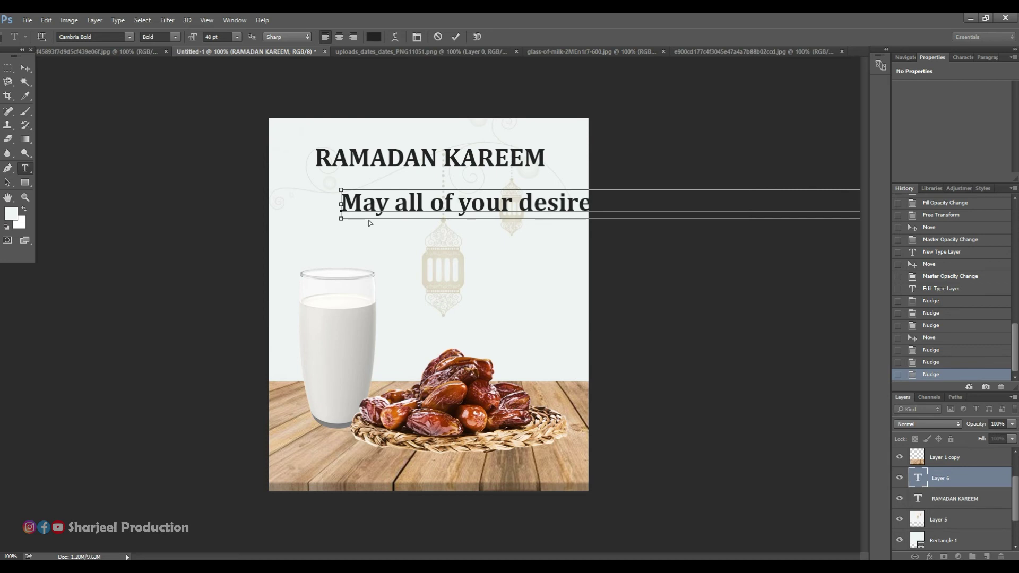
pyautogui.hotkey('ctrl', 'a')
pyautogui.click(236, 36)
pyautogui.click(227, 170)
pyautogui.click(236, 37)
pyautogui.click(236, 142)
pyautogui.click(25, 67)
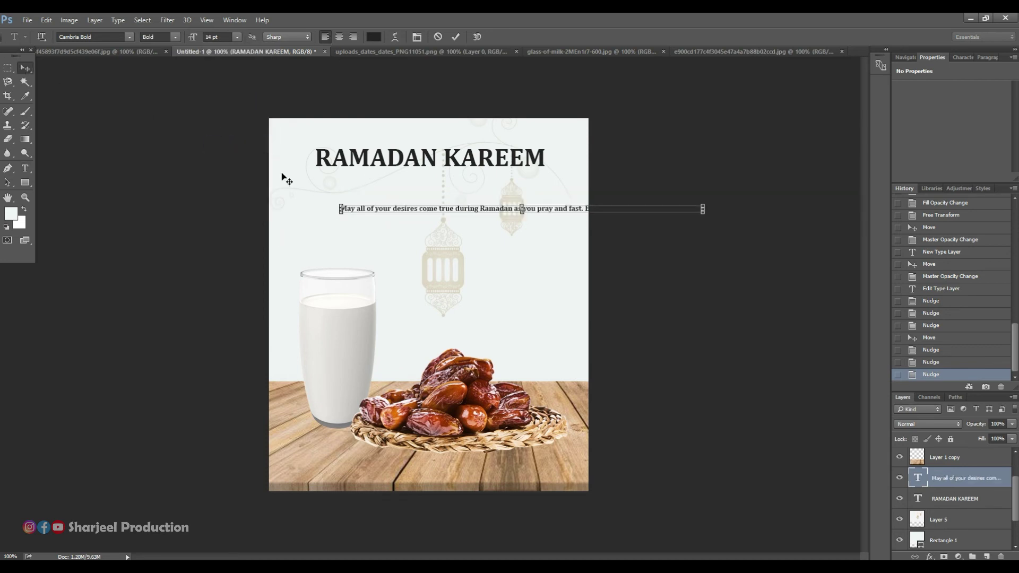
pyautogui.moveTo(367, 213); pyautogui.dragTo(342, 180)
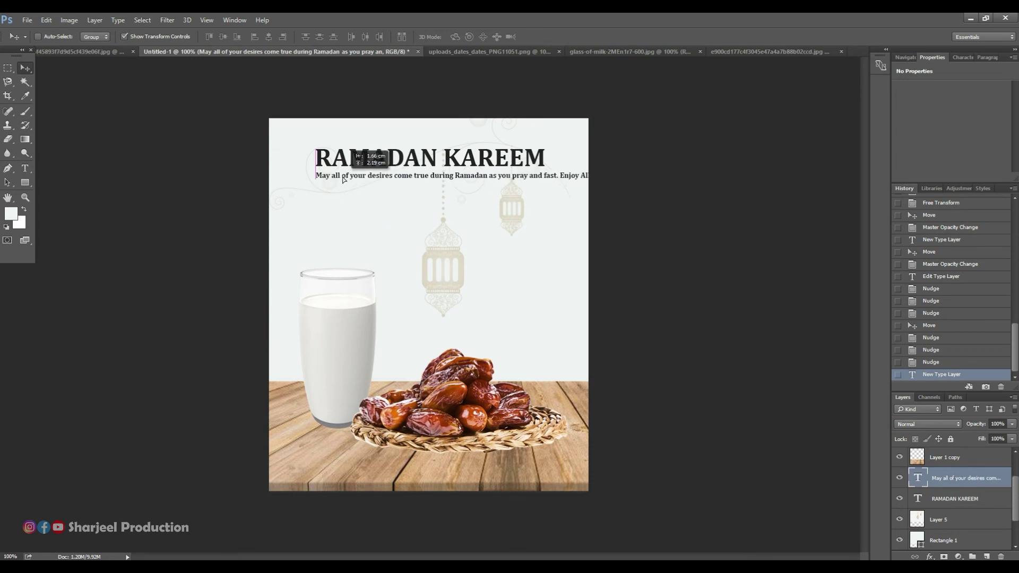
# Break the blessing before 'Enjoy', centre-align both lines, and set 18 pt leading.
pyautogui.press('t')
pyautogui.click(560, 175)
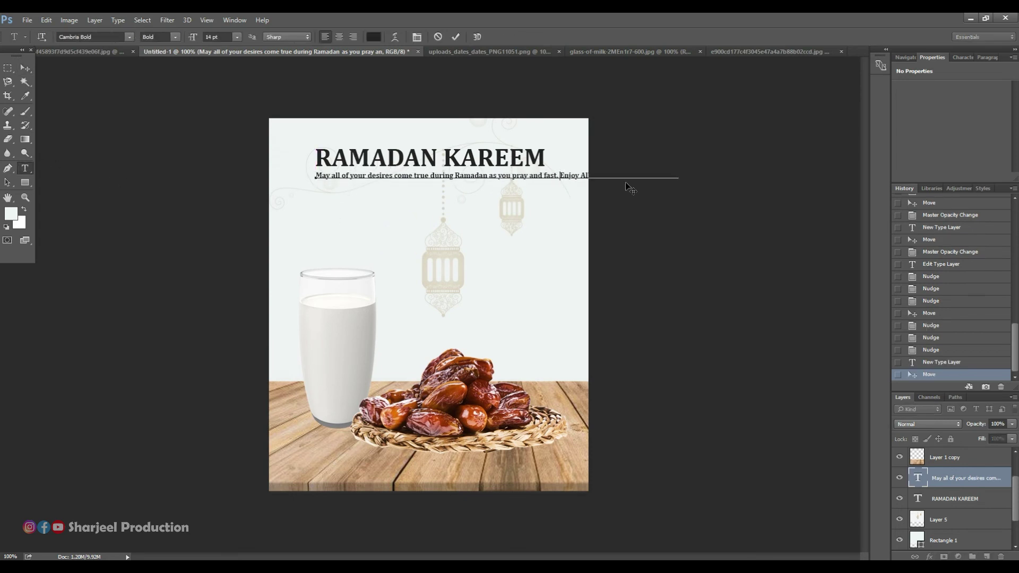
pyautogui.press('Return')
pyautogui.press('Return')
pyautogui.hotkey('ctrl', 'a')
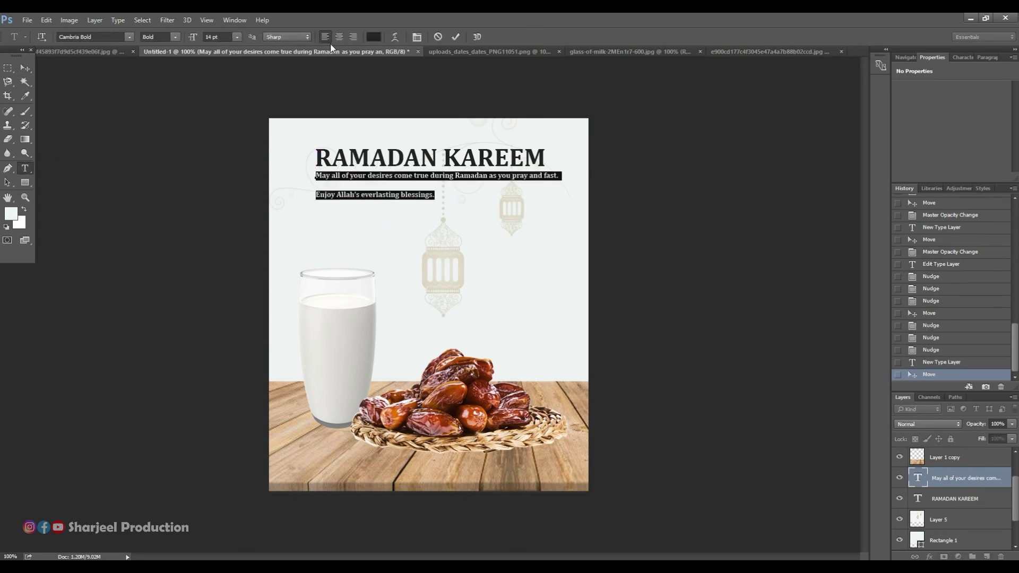
pyautogui.click(339, 39)
pyautogui.click(962, 58)
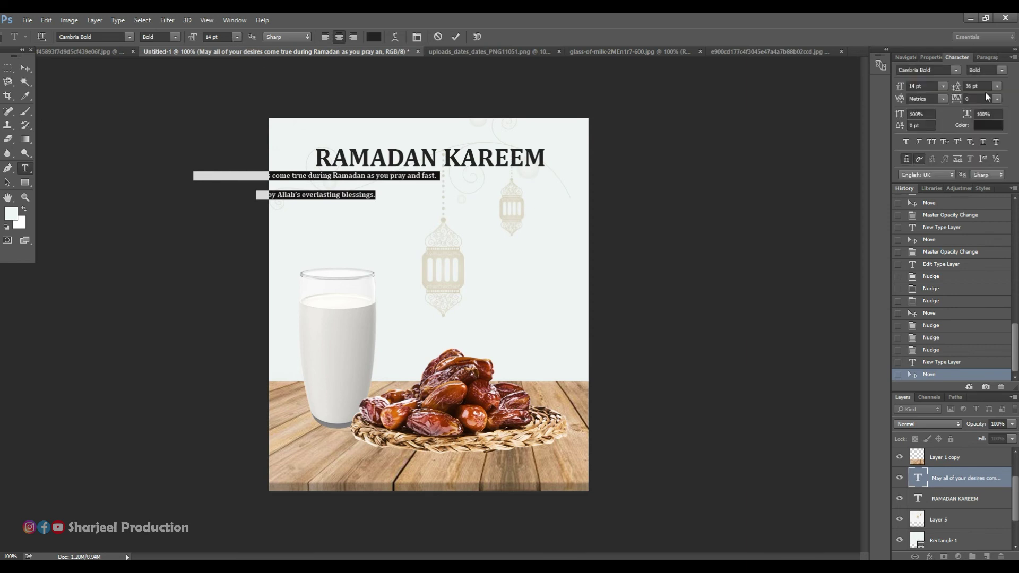
pyautogui.click(996, 86)
pyautogui.click(985, 204)
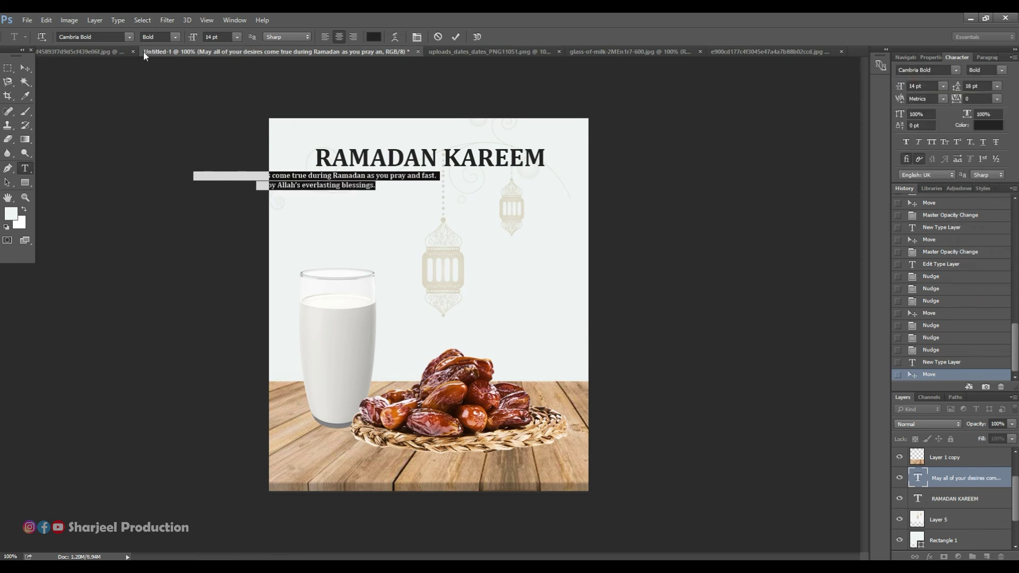
# Centre the two-line subtitle horizontally beneath the RAMADAN KAREEM title.
pyautogui.click(25, 68)
pyautogui.moveTo(361, 186); pyautogui.dragTo(478, 187)
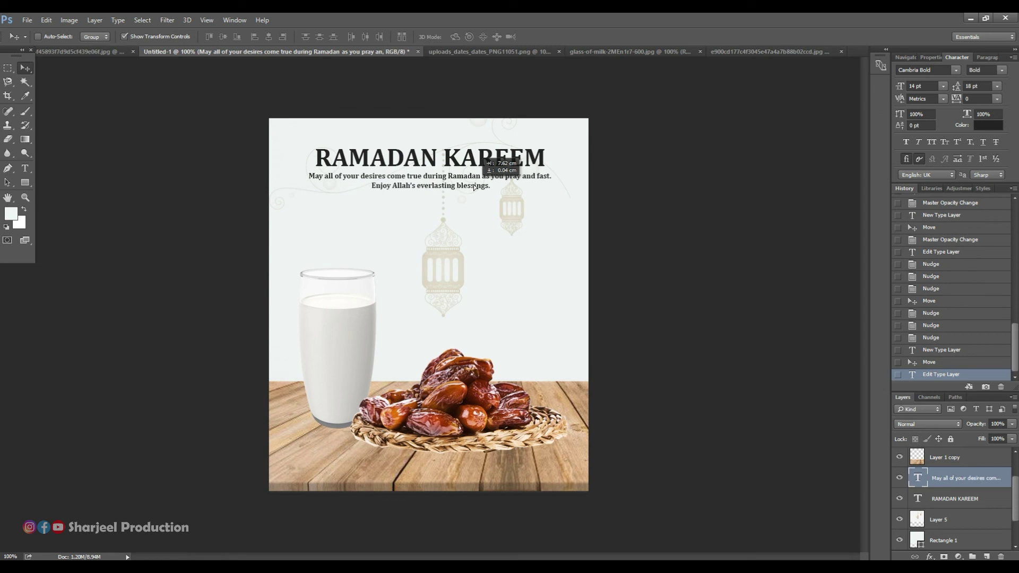
pyautogui.moveTo(476, 186); pyautogui.dragTo(471, 187)
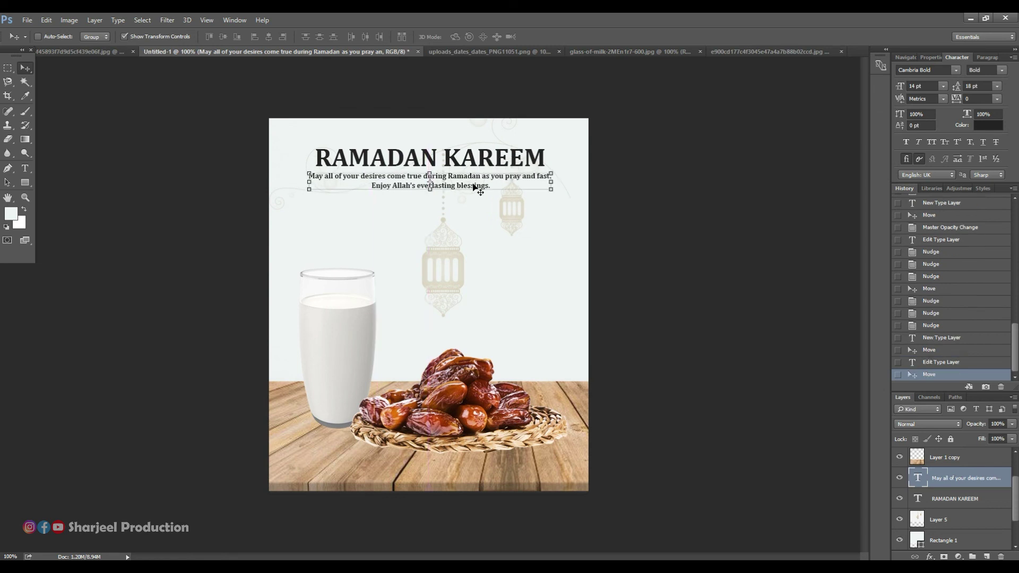
pyautogui.click(25, 168)
pyautogui.moveTo(315, 158); pyautogui.dragTo(545, 157)
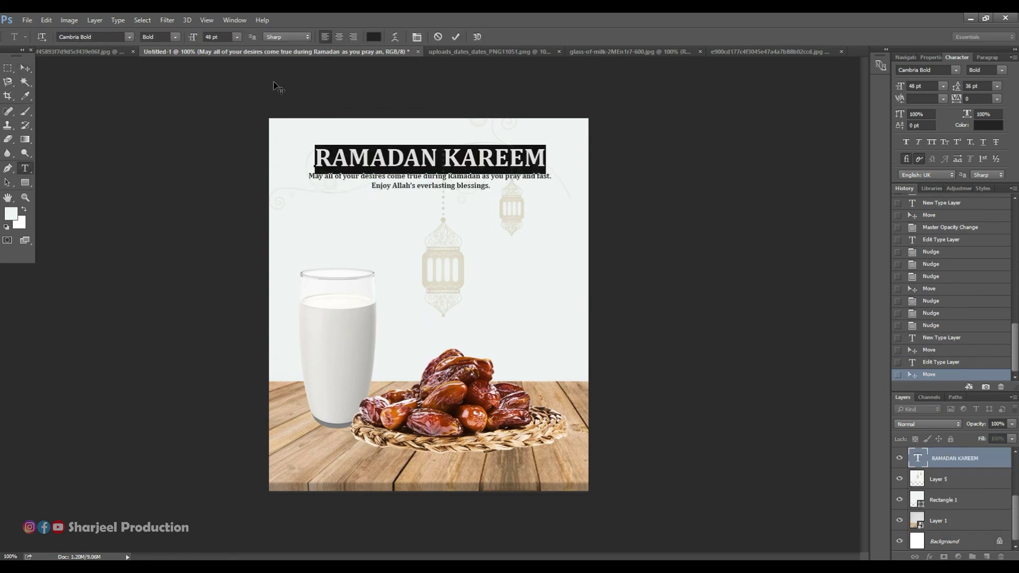
# Set the RAMADAN KAREEM title to 52 pt and recentre it above the subtitle.
pyautogui.click(212, 37)
pyautogui.write('52')
pyautogui.press('Return')
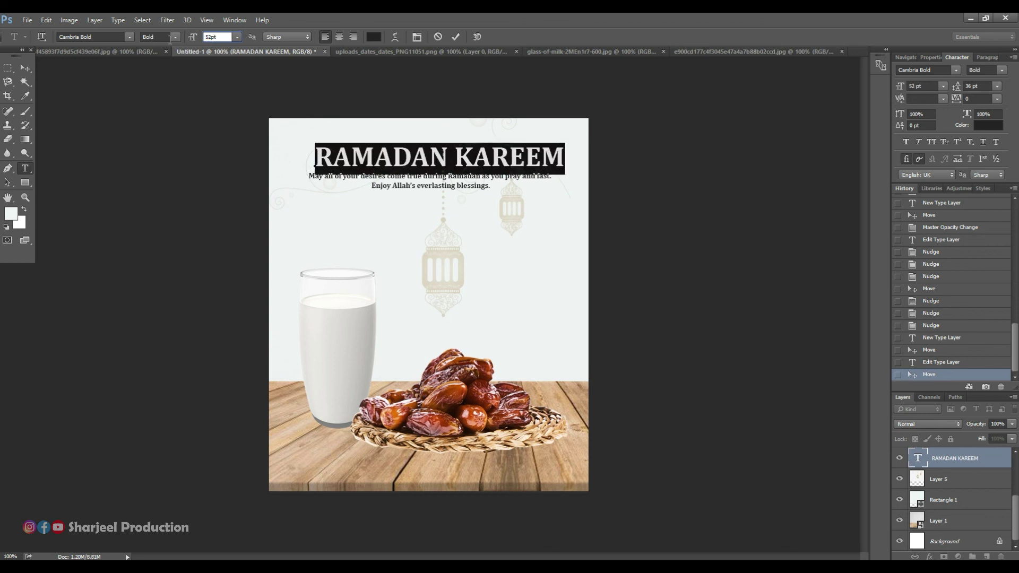
pyautogui.click(25, 68)
pyautogui.moveTo(486, 157); pyautogui.dragTo(477, 158)
# Bring up the File > Open dialog and close it without opening anything.
pyautogui.click(26, 19)
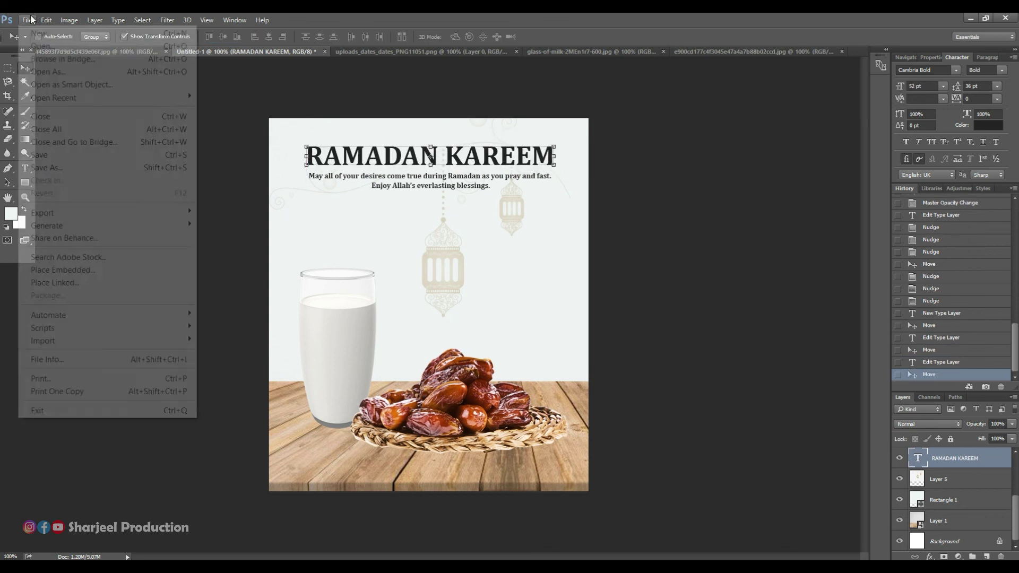
pyautogui.click(38, 46)
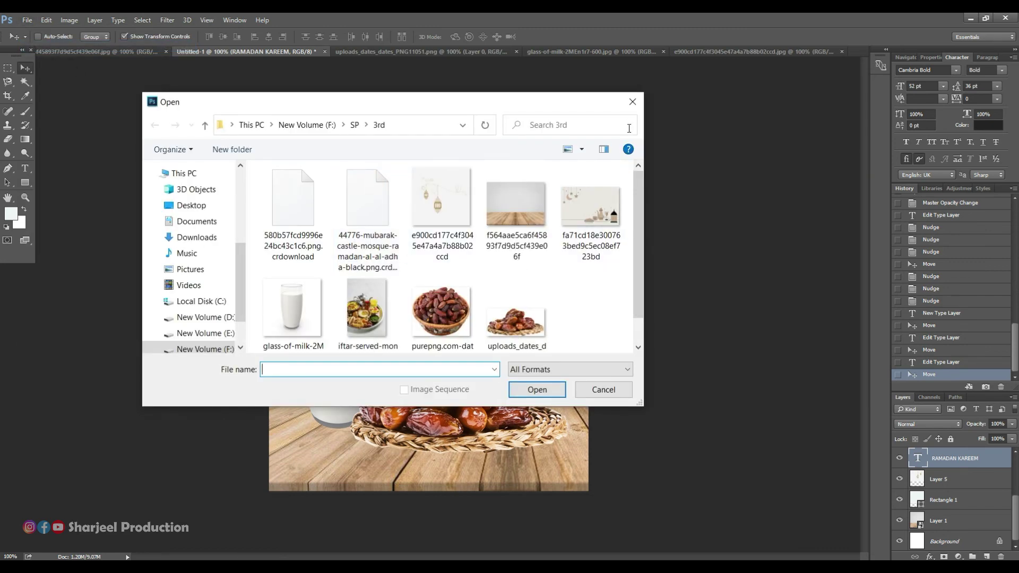
pyautogui.click(632, 101)
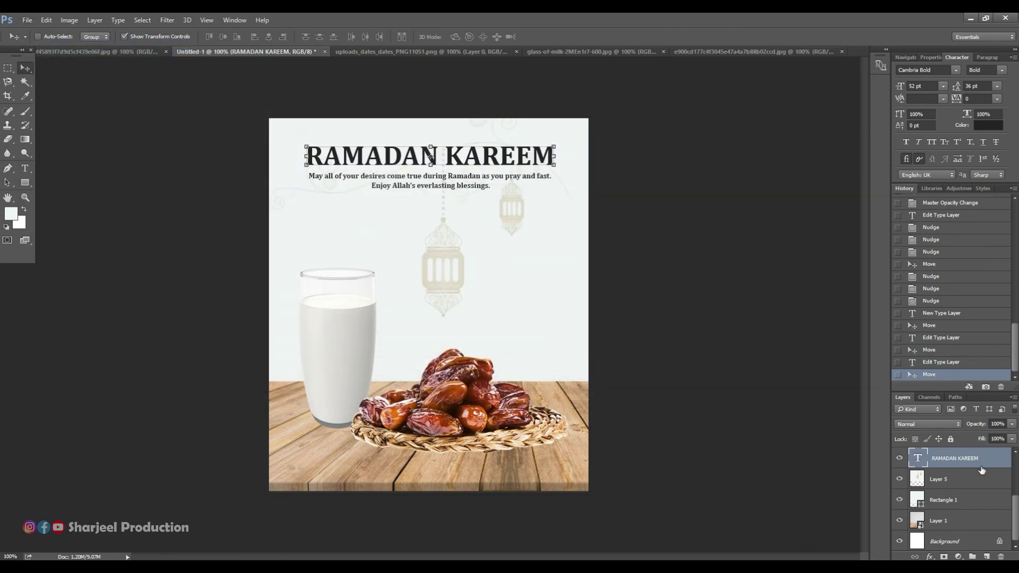
pyautogui.click(30, 165)
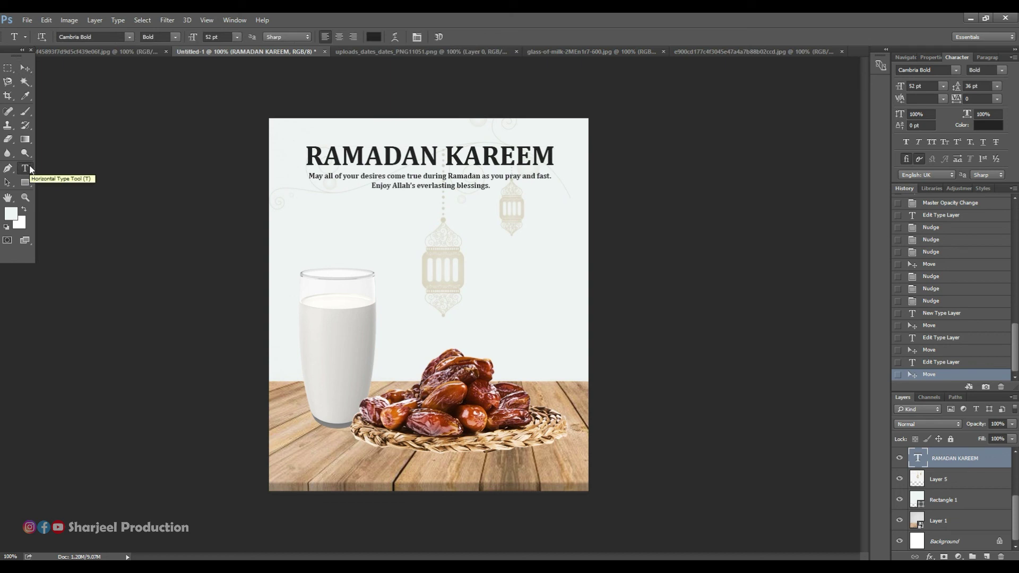